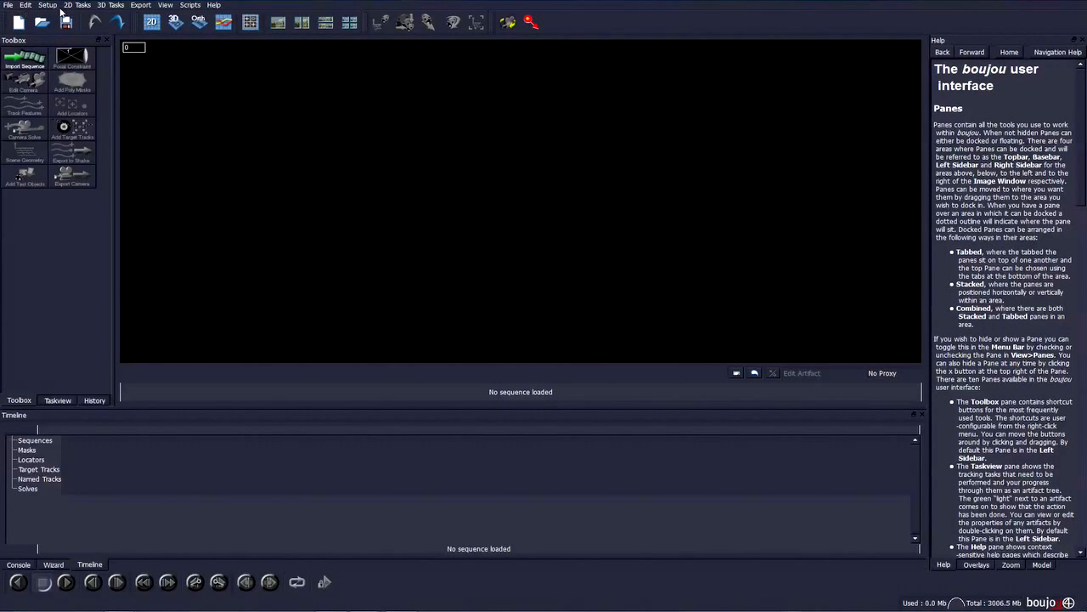
- Import the H_for_3D_tracking TGA image sequence, starting at frame 07533, from D:/for_3D_tracking
{"action": "left_click", "coordinate": [48, 5]}
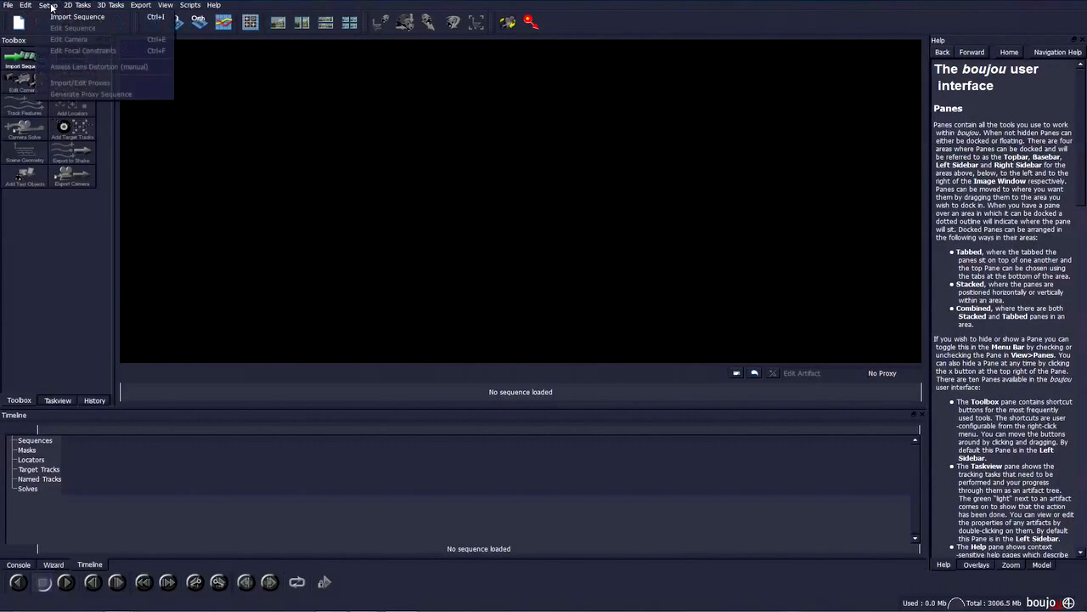
{"action": "left_click", "coordinate": [75, 18]}
{"action": "left_click", "coordinate": [204, 81]}
{"action": "left_click", "coordinate": [125, 104]}
{"action": "double_click", "coordinate": [103, 105]}
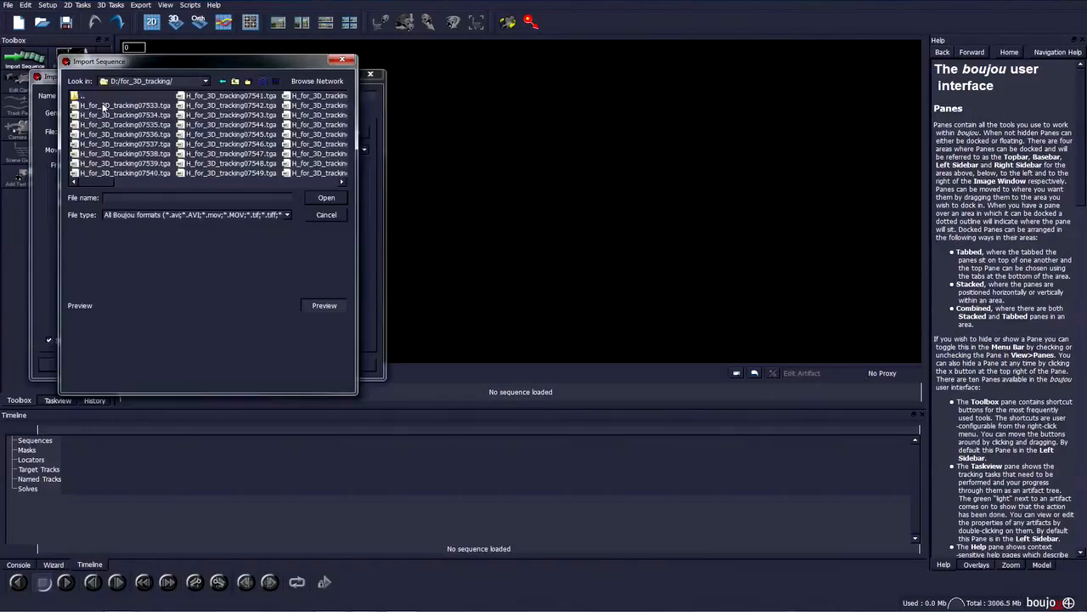
{"action": "double_click", "coordinate": [102, 106]}
{"action": "left_click", "coordinate": [94, 364]}
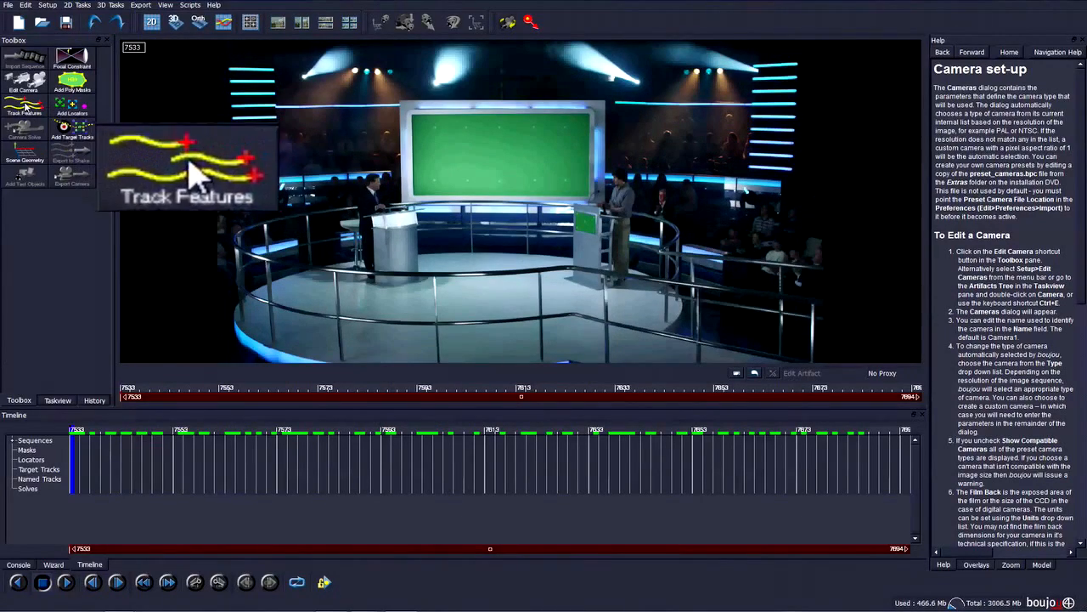
- Track features over all frames of the sequence and run a full camera solve on them
{"action": "left_click", "coordinate": [28, 106]}
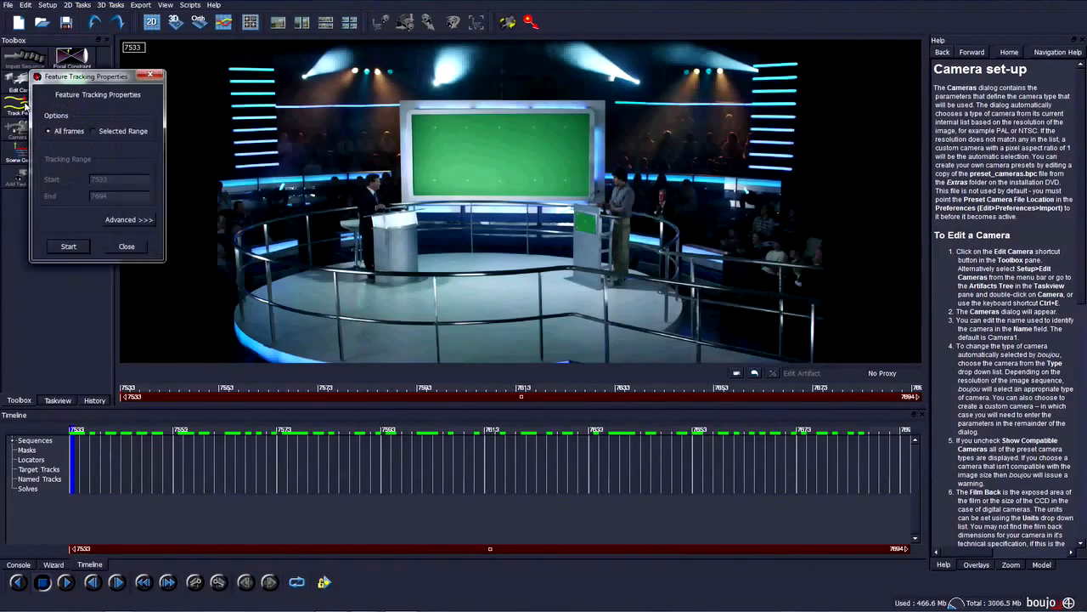
{"action": "left_click", "coordinate": [68, 246]}
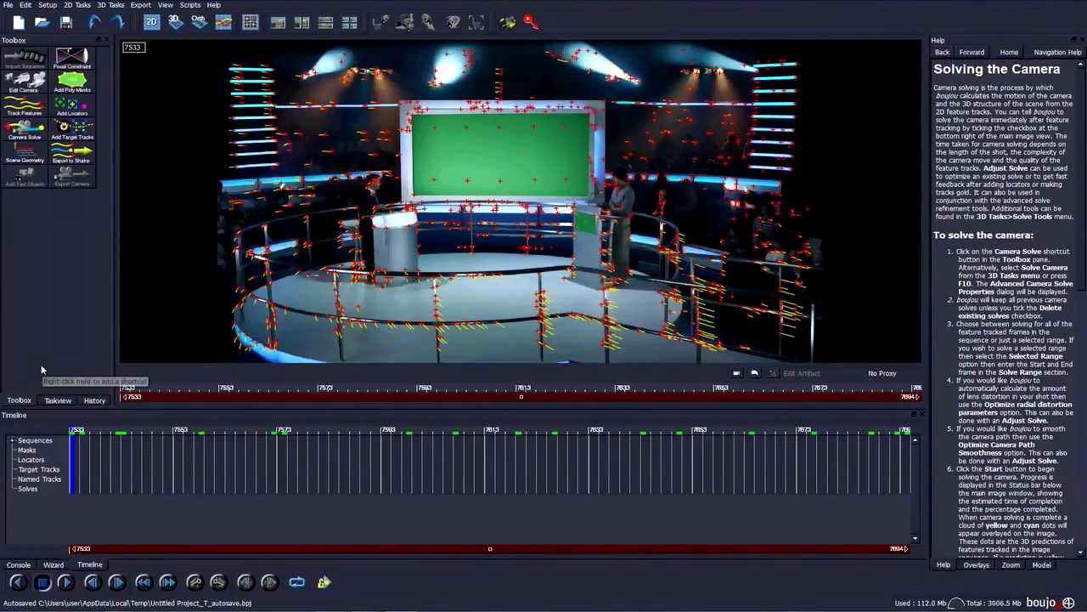
{"action": "left_click", "coordinate": [30, 129]}
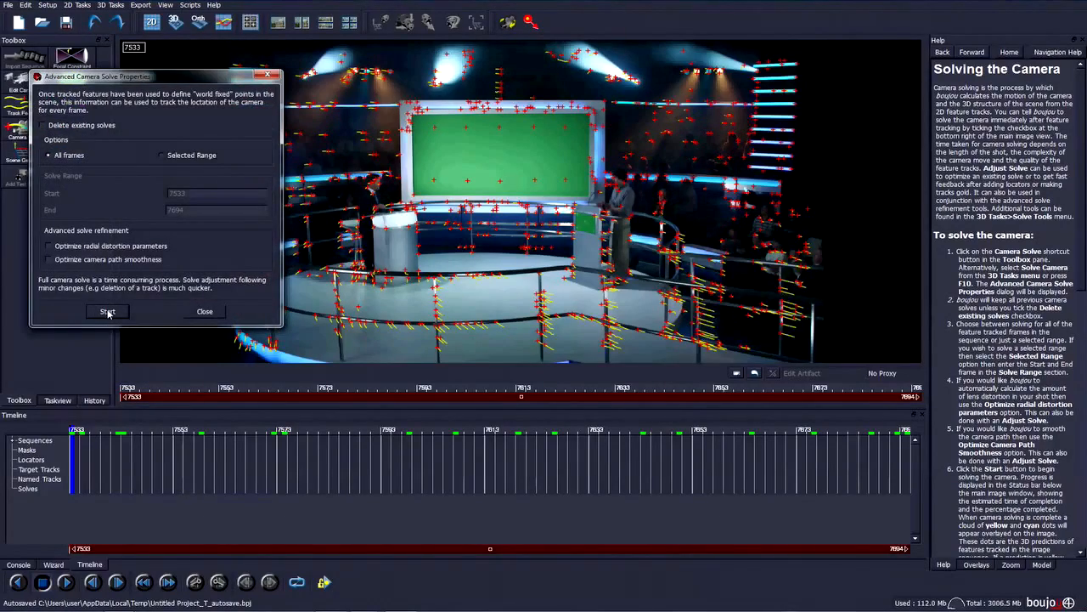
{"action": "left_click", "coordinate": [106, 312]}
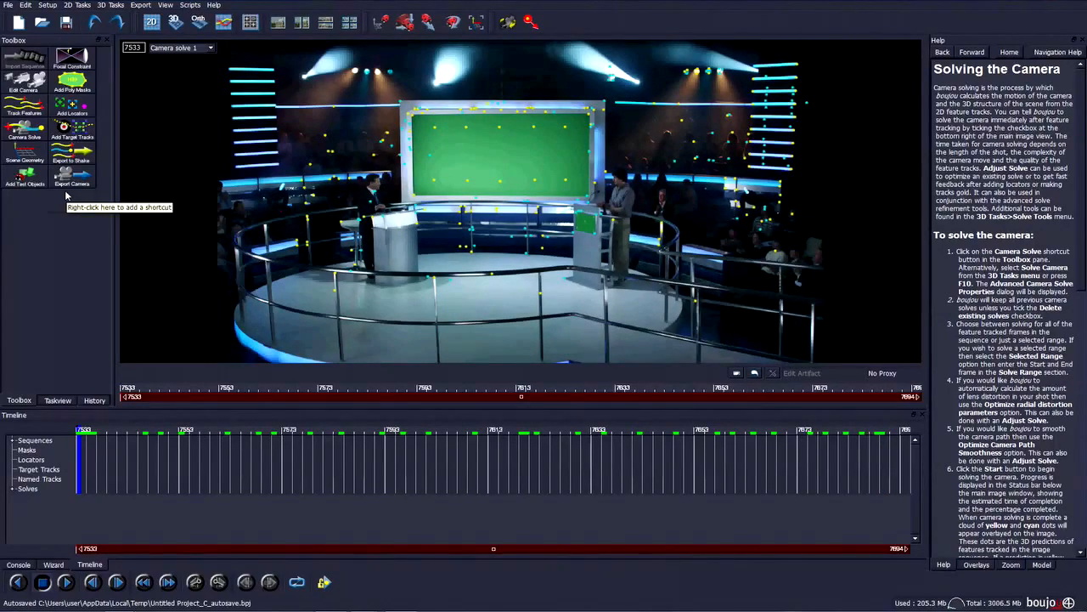
- Add a test object to the solved scene and activate its transform handles in the 3D view
{"action": "left_click", "coordinate": [117, 6]}
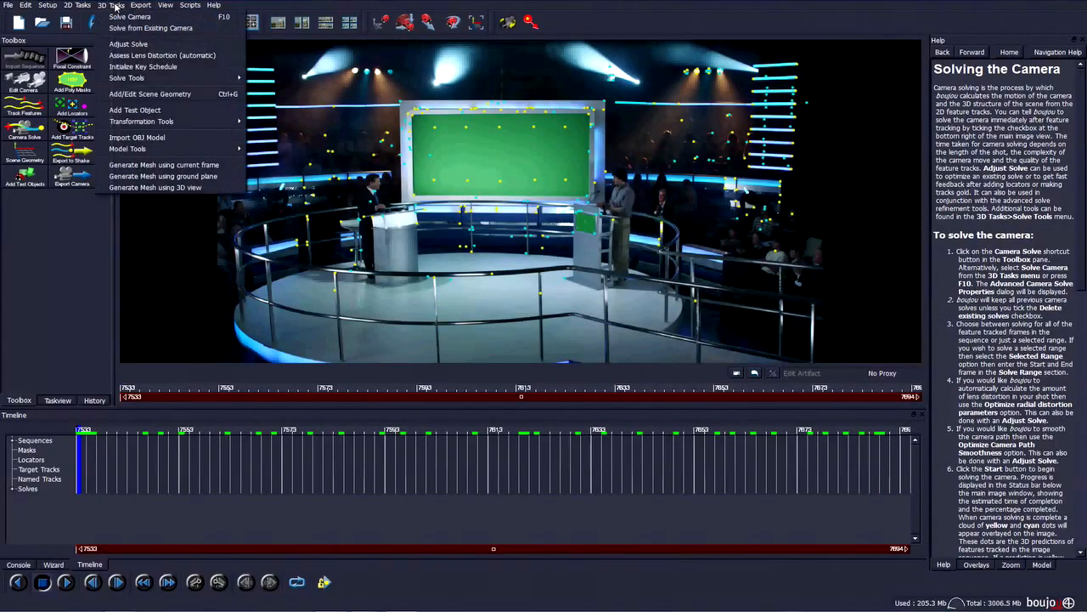
{"action": "left_click", "coordinate": [171, 112]}
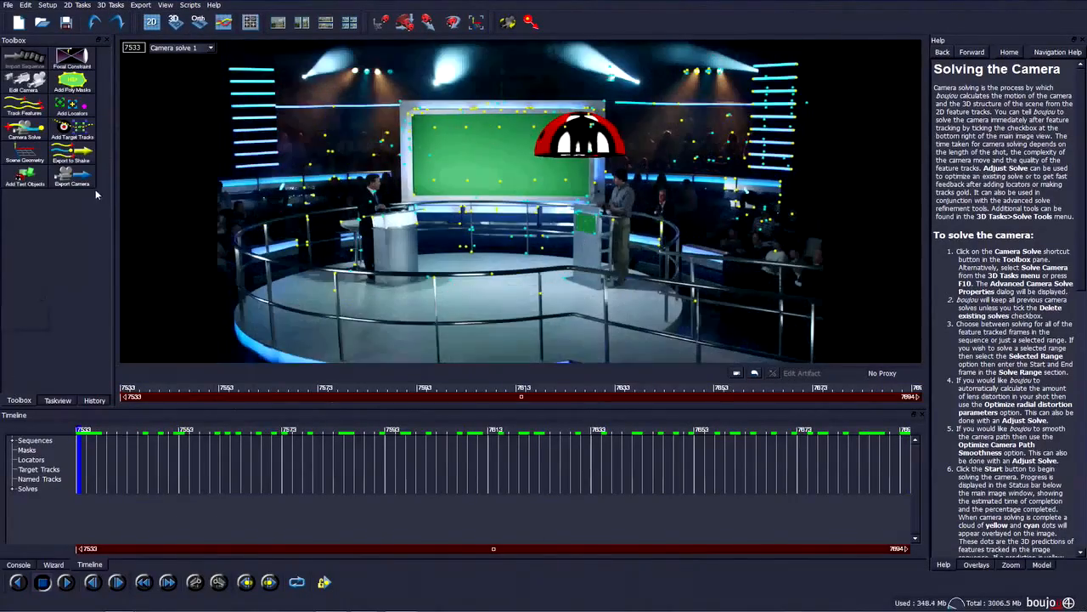
{"action": "left_click", "coordinate": [180, 26]}
{"action": "right_click_drag", "start_coordinate": [549, 252], "coordinate": [499, 394]}
{"action": "left_click_drag", "start_coordinate": [585, 274], "coordinate": [531, 273]}
{"action": "left_click_drag", "start_coordinate": [406, 209], "coordinate": [459, 225]}
{"action": "right_click", "coordinate": [541, 195]}
{"action": "left_click", "coordinate": [594, 224]}
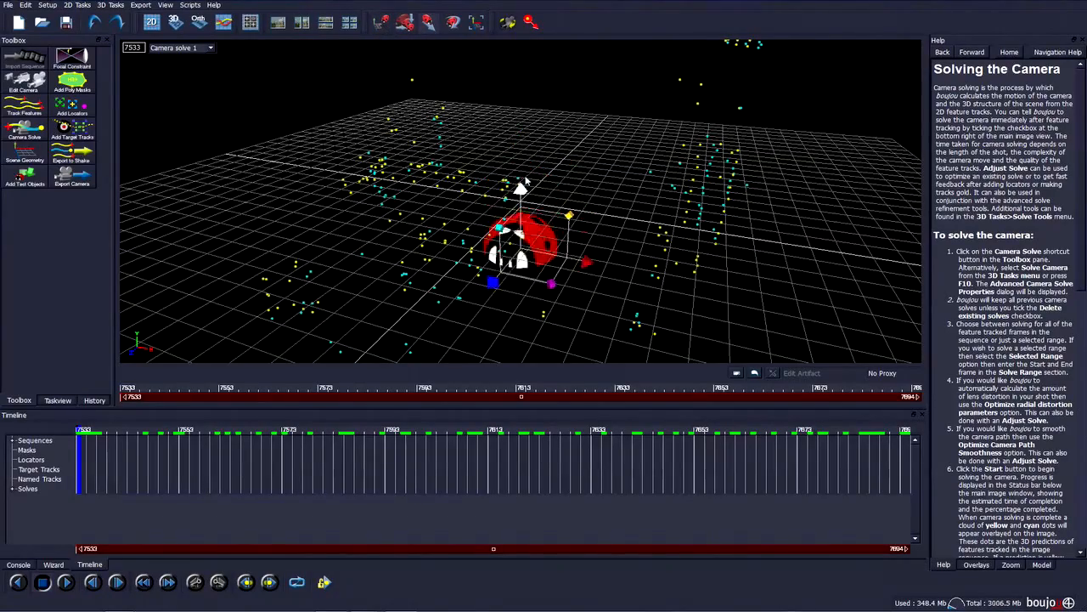
- Examine the test object against the solved point cloud, ground grid and camera from several angles in the 3D view
{"action": "left_click_drag", "start_coordinate": [565, 231], "coordinate": [509, 218]}
{"action": "left_click_drag", "start_coordinate": [388, 230], "coordinate": [425, 242]}
{"action": "left_click_drag", "start_coordinate": [475, 288], "coordinate": [527, 253]}
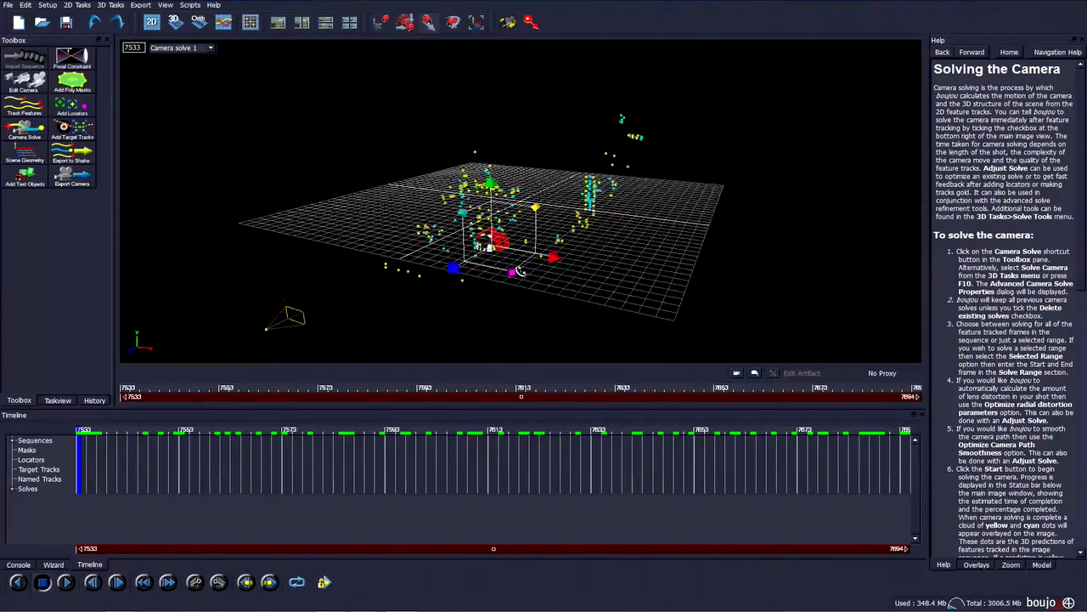
{"action": "left_click_drag", "start_coordinate": [495, 245], "coordinate": [391, 247]}
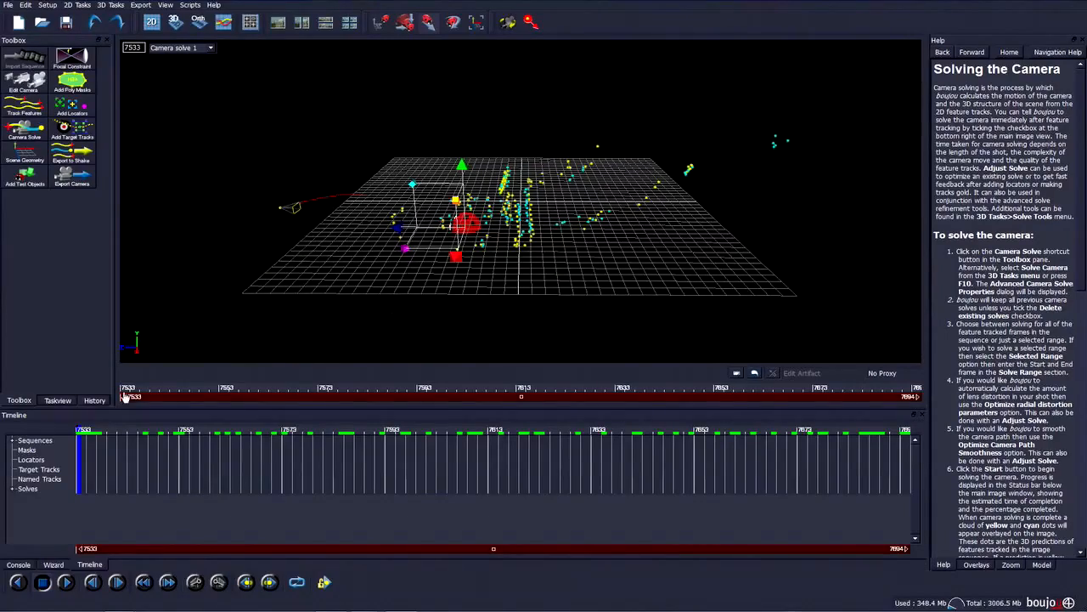
{"action": "left_click_drag", "start_coordinate": [101, 387], "coordinate": [79, 387]}
{"action": "left_click_drag", "start_coordinate": [357, 247], "coordinate": [521, 227]}
{"action": "mouse_move", "coordinate": [474, 260]}
{"action": "left_mouse_down"}
{"action": "mouse_move", "coordinate": [607, 268]}
{"action": "mouse_move", "coordinate": [484, 268]}
{"action": "left_mouse_up"}
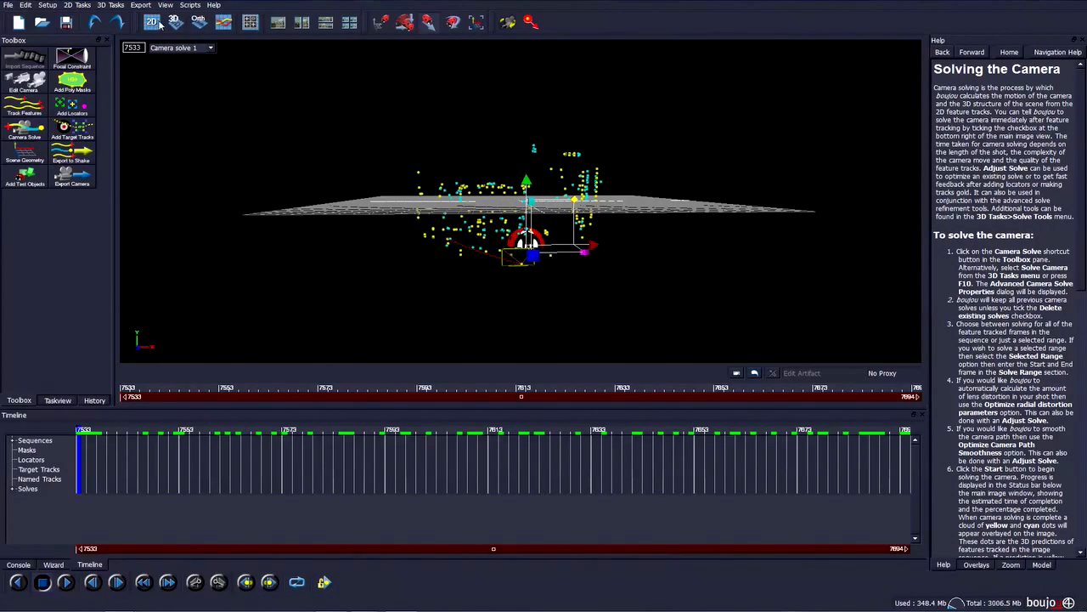
- Check in the 2D view how the test object on the studio floor follows the shot, and delete it
{"action": "left_click", "coordinate": [151, 22]}
{"action": "left_click_drag", "start_coordinate": [137, 392], "coordinate": [540, 300]}
{"action": "left_click_drag", "start_coordinate": [175, 390], "coordinate": [773, 391]}
{"action": "right_click", "coordinate": [551, 290]}
{"action": "left_click", "coordinate": [564, 310]}
{"action": "left_click_drag", "start_coordinate": [616, 311], "coordinate": [545, 355]}
{"action": "left_click_drag", "start_coordinate": [707, 390], "coordinate": [121, 390]}
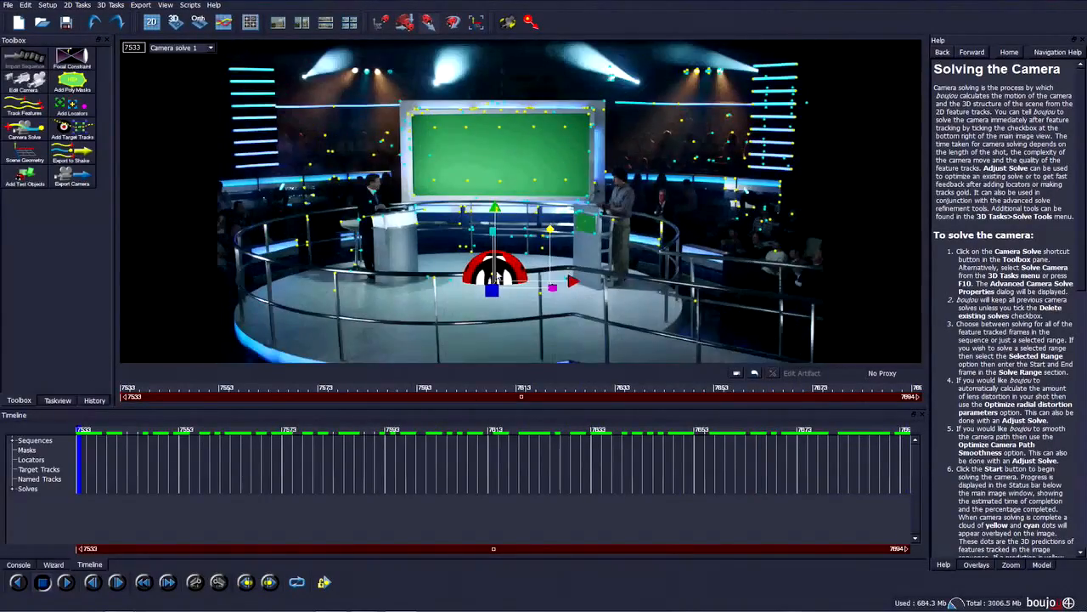
{"action": "key", "text": "Delete"}
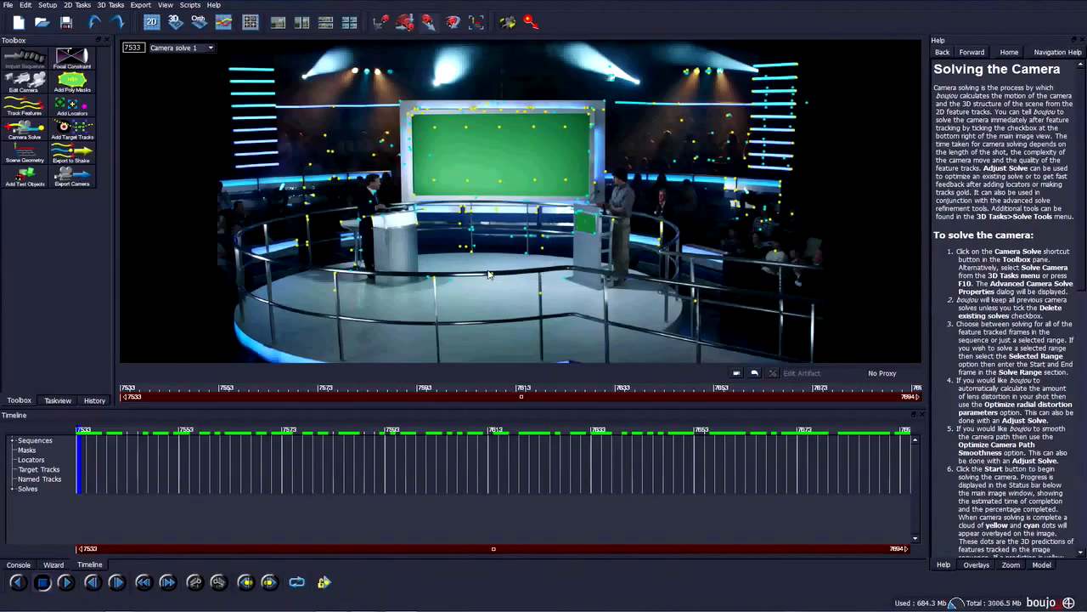
- Flag for export a track at the large green screen's upper centre and one at the small lectern screen's lower-right corner
{"action": "right_click", "coordinate": [500, 132]}
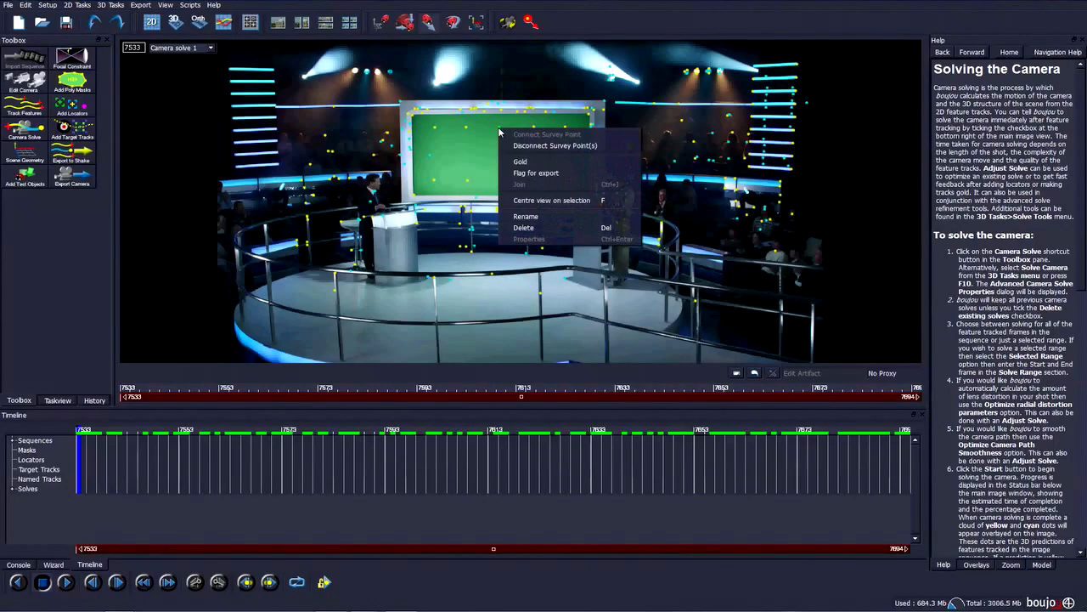
{"action": "left_click", "coordinate": [547, 174]}
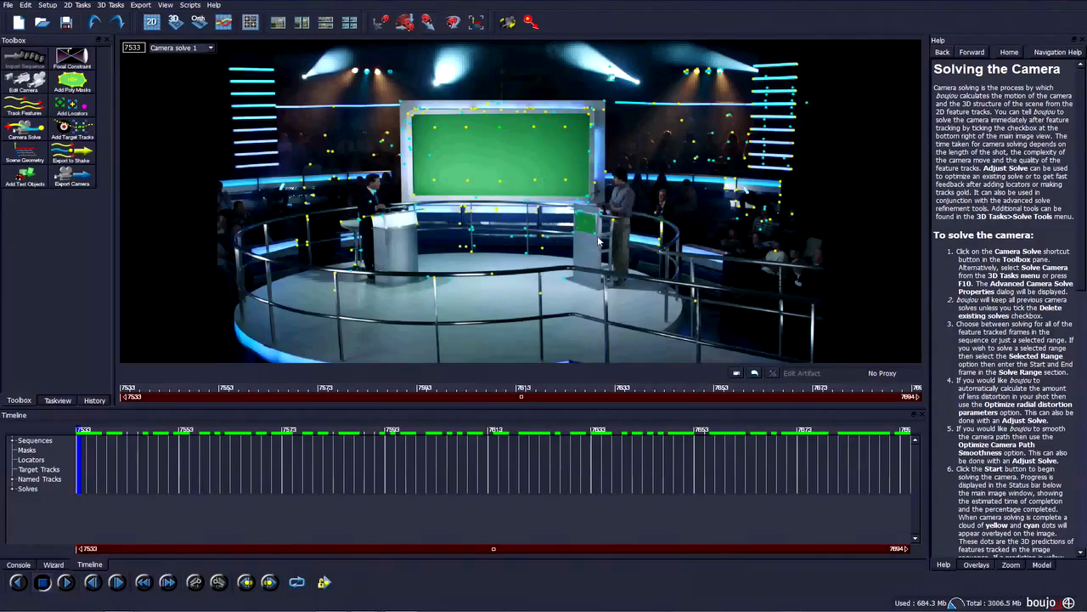
{"action": "mouse_move", "coordinate": [129, 389]}
{"action": "left_mouse_down"}
{"action": "mouse_move", "coordinate": [912, 403]}
{"action": "mouse_move", "coordinate": [807, 370]}
{"action": "mouse_move", "coordinate": [468, 386]}
{"action": "mouse_move", "coordinate": [952, 396]}
{"action": "left_mouse_up"}
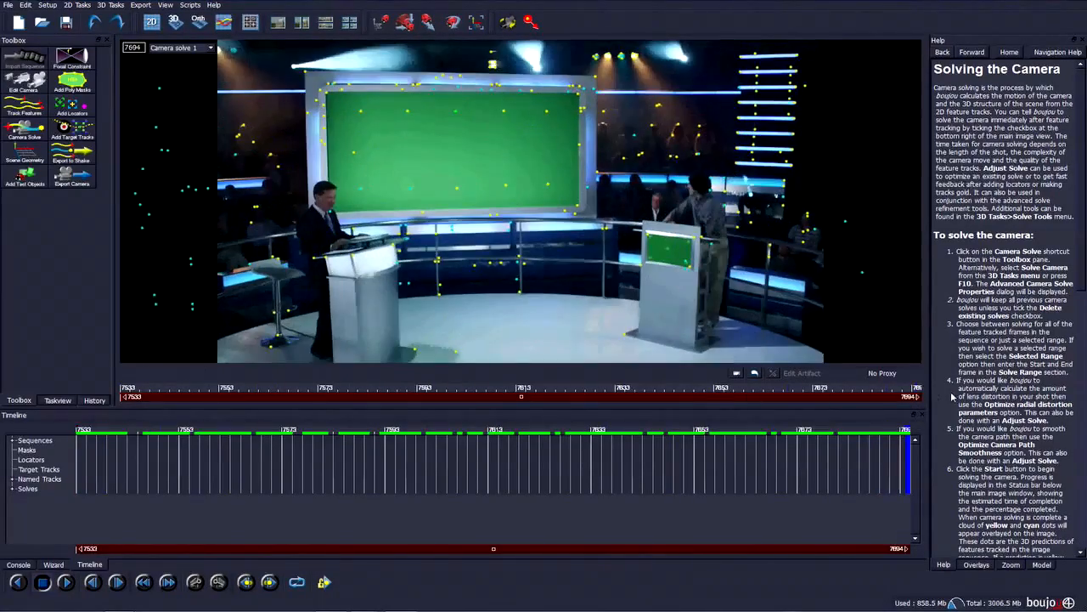
{"action": "right_click", "coordinate": [691, 270]}
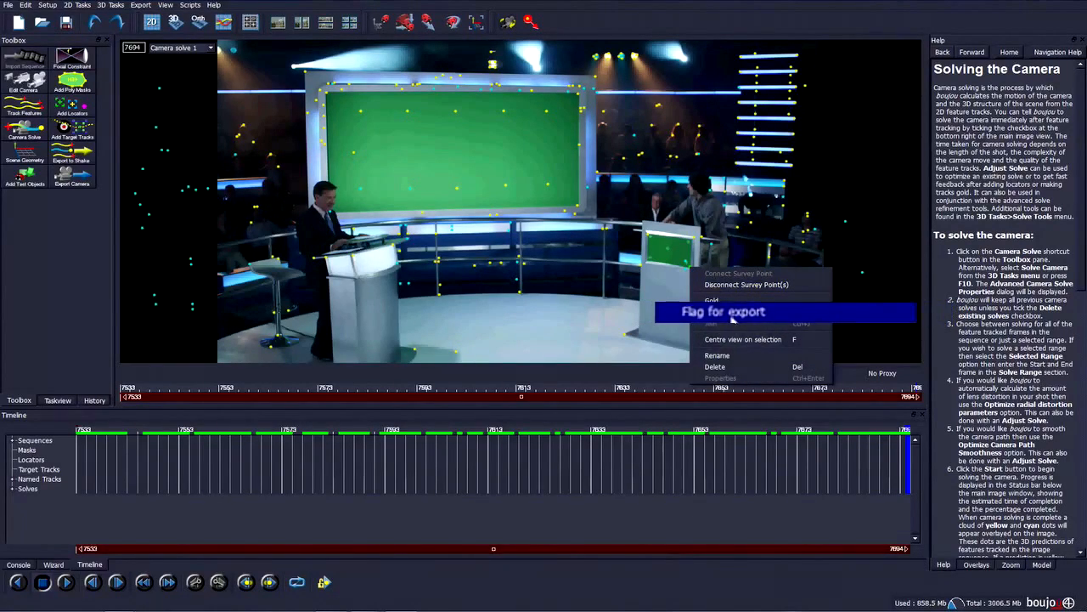
{"action": "left_click", "coordinate": [732, 316]}
{"action": "left_click_drag", "start_coordinate": [510, 393], "coordinate": [122, 394]}
- Export the camera solve with flagged tracks only as a Mistika DVE (*.fx) file named 3D_tracking on drive D
{"action": "left_click", "coordinate": [150, 7]}
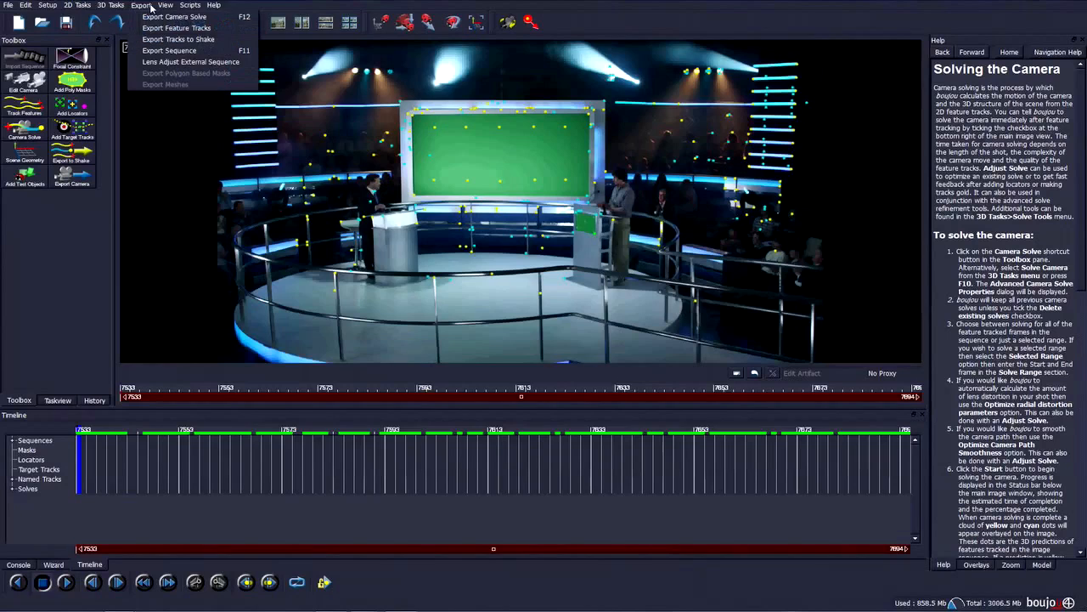
{"action": "left_click", "coordinate": [174, 16]}
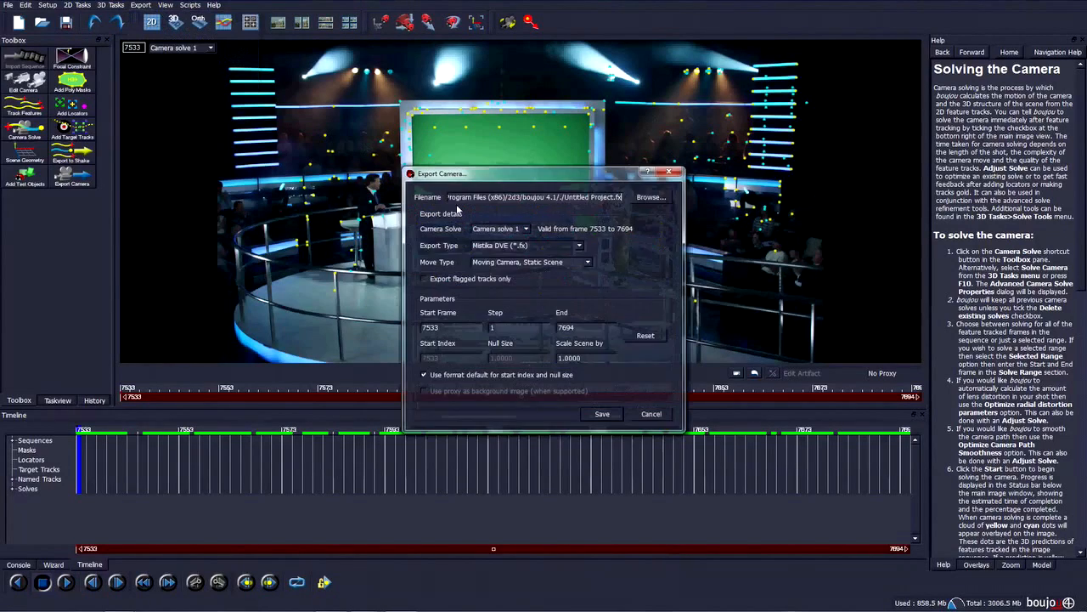
{"action": "left_click", "coordinate": [583, 245]}
{"action": "mouse_move", "coordinate": [578, 289]}
{"action": "left_mouse_down"}
{"action": "mouse_move", "coordinate": [587, 282]}
{"action": "mouse_move", "coordinate": [585, 294]}
{"action": "left_mouse_up"}
{"action": "left_click", "coordinate": [534, 271]}
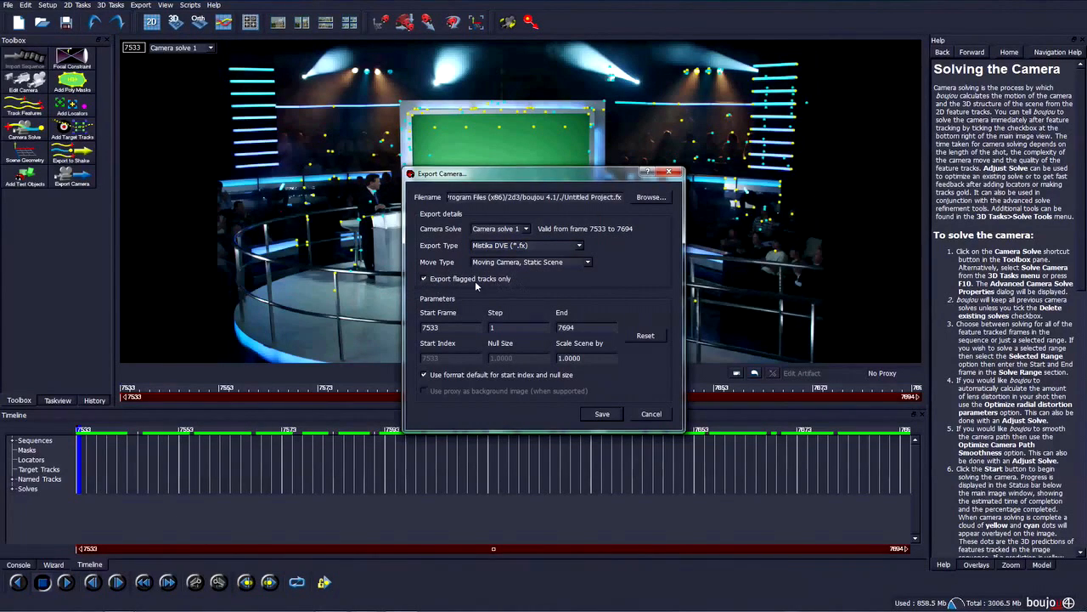
{"action": "left_click", "coordinate": [650, 197]}
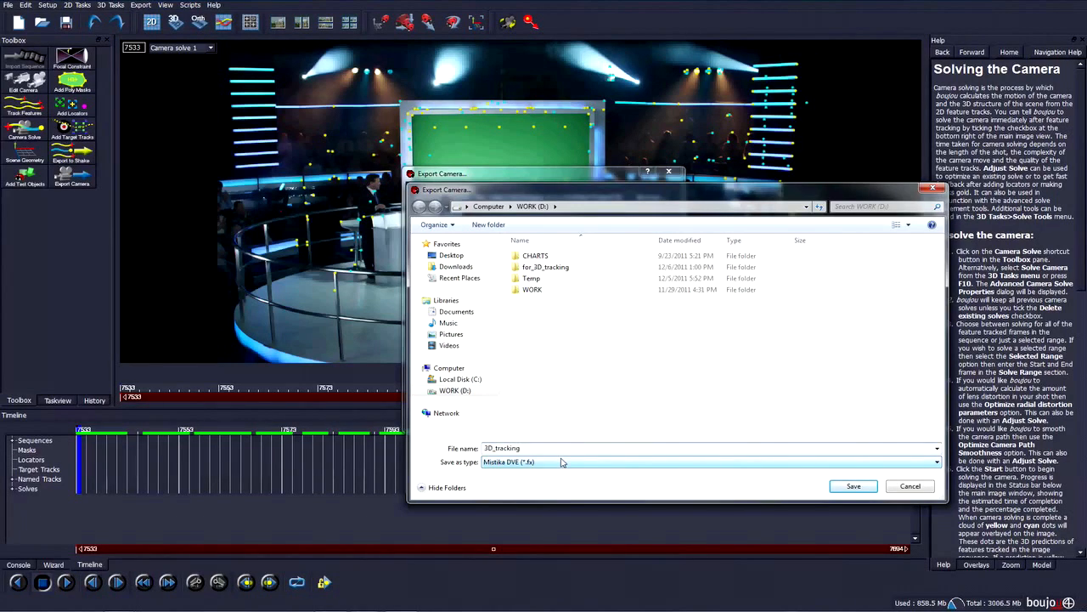
{"action": "key", "text": "Return"}
{"action": "left_click", "coordinate": [602, 414]}
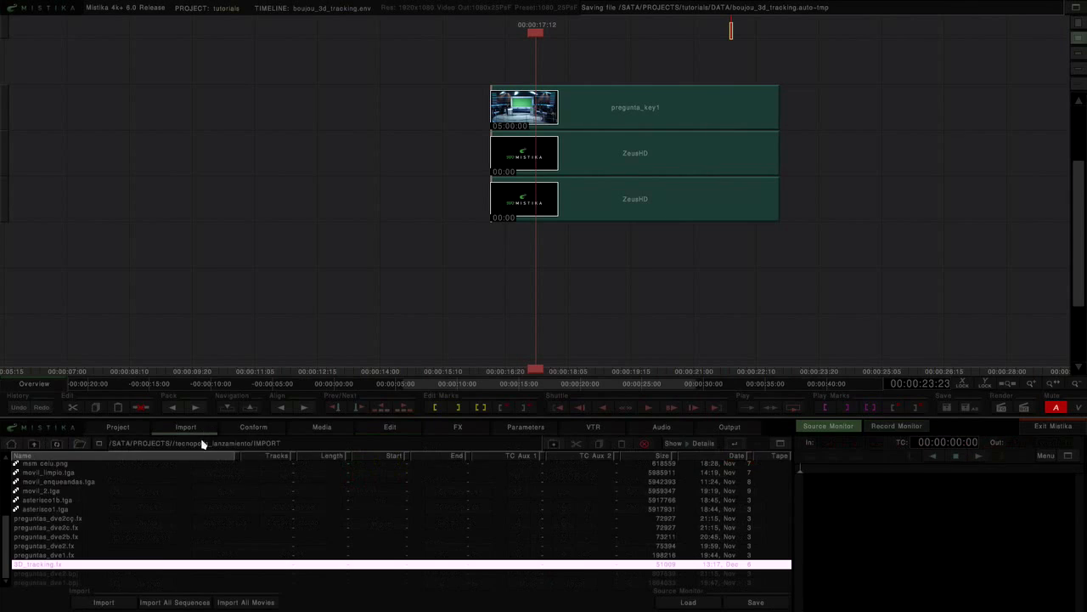
- In Mistika, import 3D_tracking.fx, place the Comp3D effect over the pregunta_key1 and two ZeusHD clips, and open it
{"action": "double_click", "coordinate": [59, 565]}
{"action": "mouse_move", "coordinate": [727, 78]}
{"action": "left_mouse_down"}
{"action": "mouse_move", "coordinate": [727, 185]}
{"action": "mouse_move", "coordinate": [726, 67]}
{"action": "left_mouse_up"}
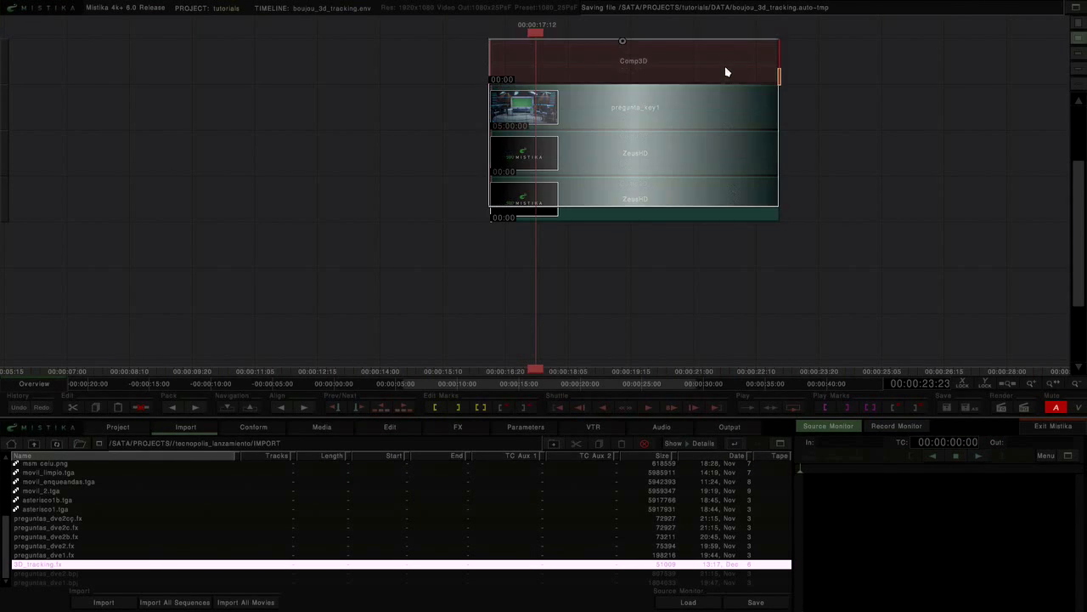
{"action": "double_click", "coordinate": [679, 58]}
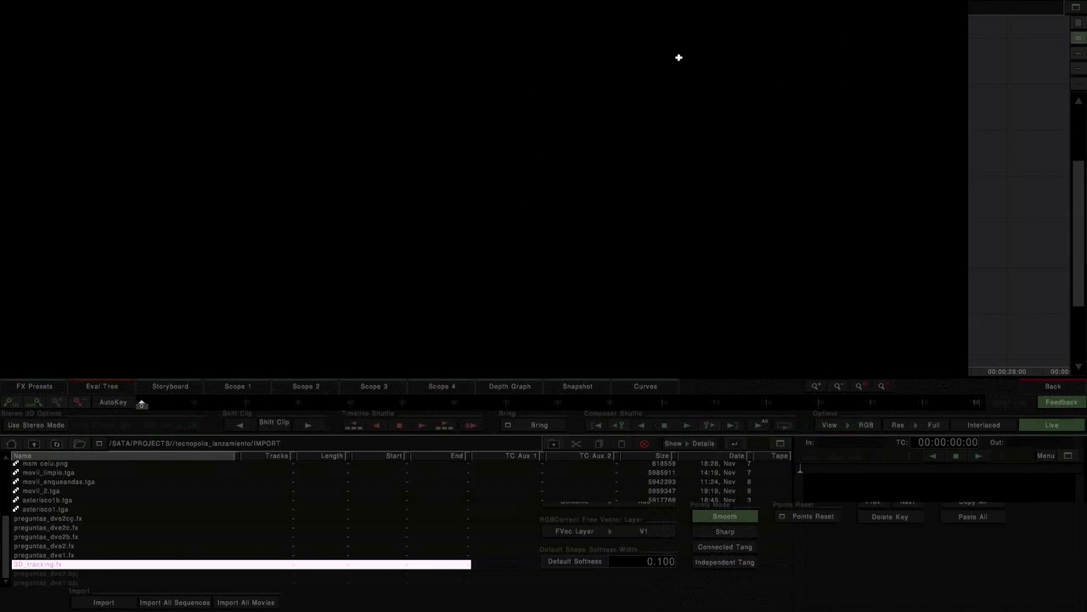
- Shift Layer_2's pivot near the lectern screen to X 178.350, Y 0.043 and Z 0.720
{"action": "left_click", "coordinate": [73, 586]}
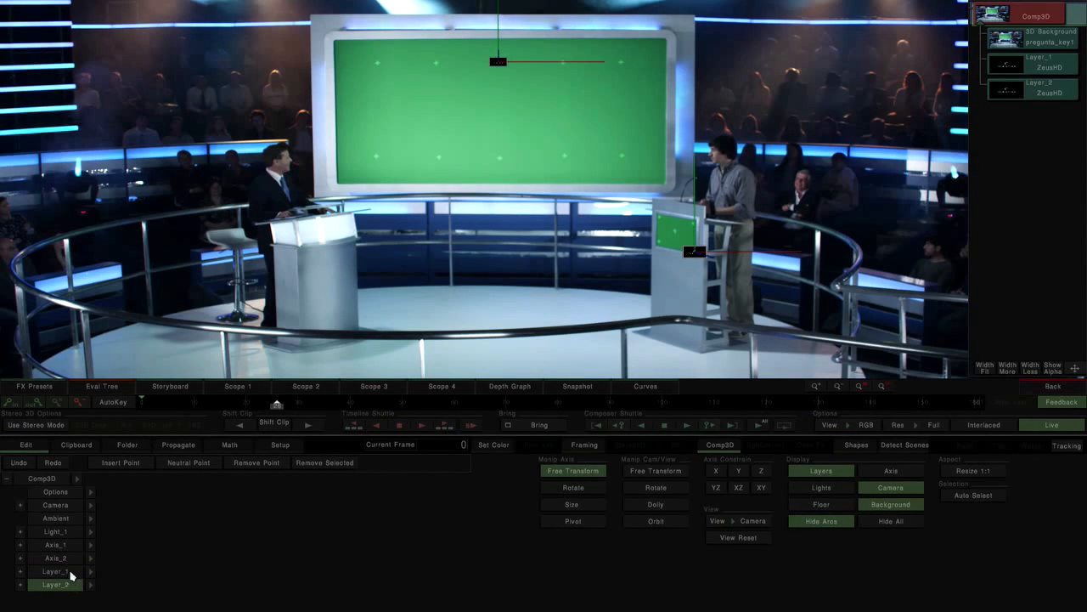
{"action": "scroll", "coordinate": [695, 257], "scroll_direction": "up", "scroll_amount": 3}
{"action": "middle_click_drag", "start_coordinate": [660, 267], "coordinate": [563, 187]}
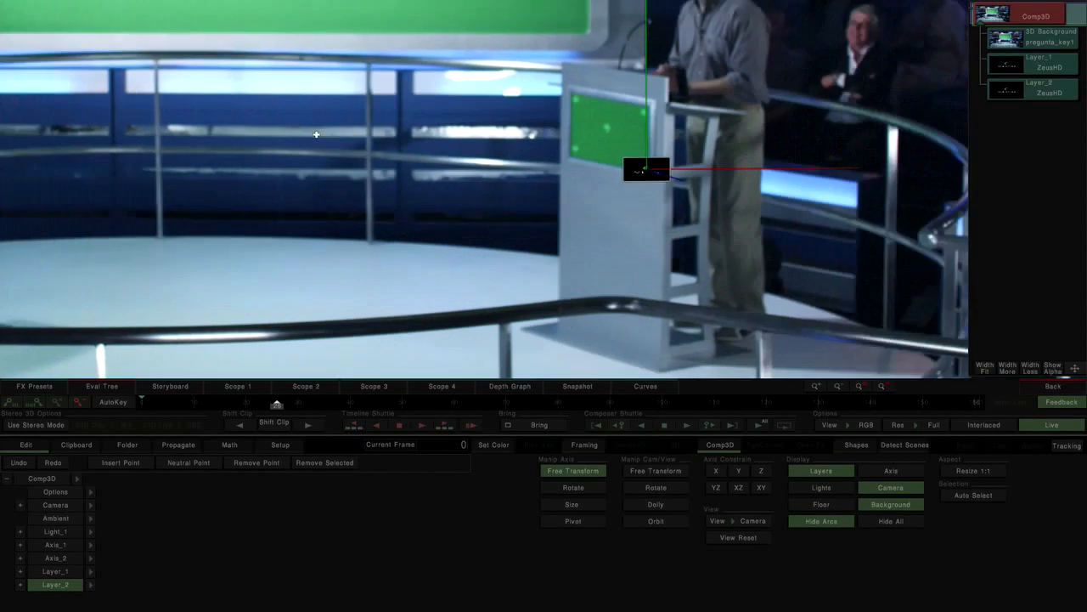
{"action": "scroll", "coordinate": [500, 180], "scroll_direction": "up", "scroll_amount": 3}
{"action": "middle_click_drag", "start_coordinate": [263, 99], "coordinate": [533, 272]}
{"action": "scroll", "coordinate": [534, 271], "scroll_direction": "up", "scroll_amount": 1}
{"action": "left_click", "coordinate": [90, 585]}
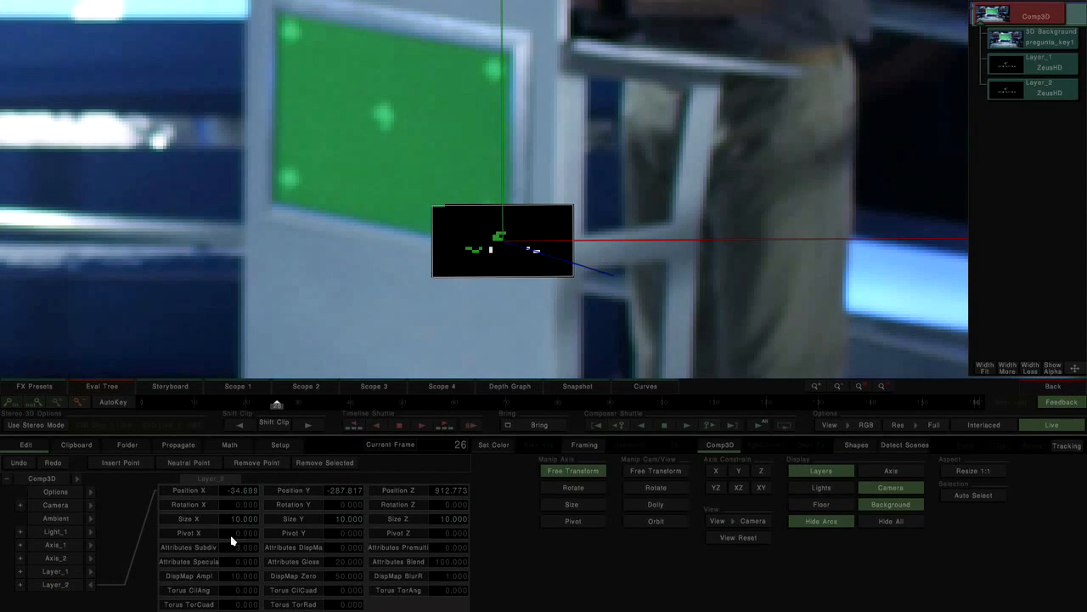
{"action": "left_click", "coordinate": [577, 522]}
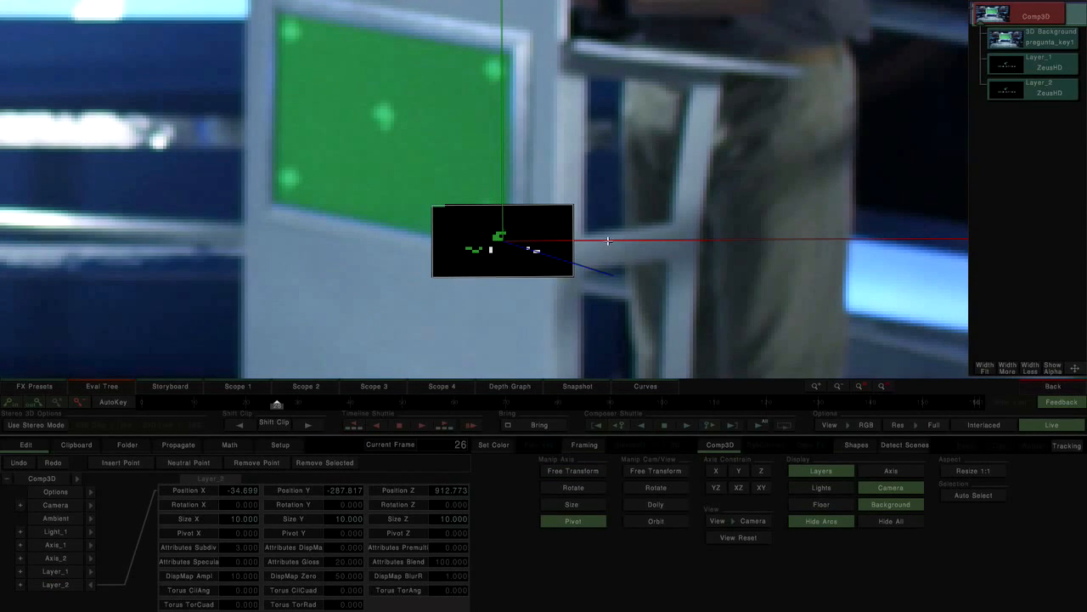
{"action": "left_click_drag", "start_coordinate": [610, 240], "coordinate": [946, 238]}
{"action": "left_click_drag", "start_coordinate": [226, 531], "coordinate": [288, 531]}
{"action": "middle_click_drag", "start_coordinate": [477, 333], "coordinate": [225, 304]}
{"action": "scroll", "coordinate": [422, 265], "scroll_direction": "down", "scroll_amount": 3}
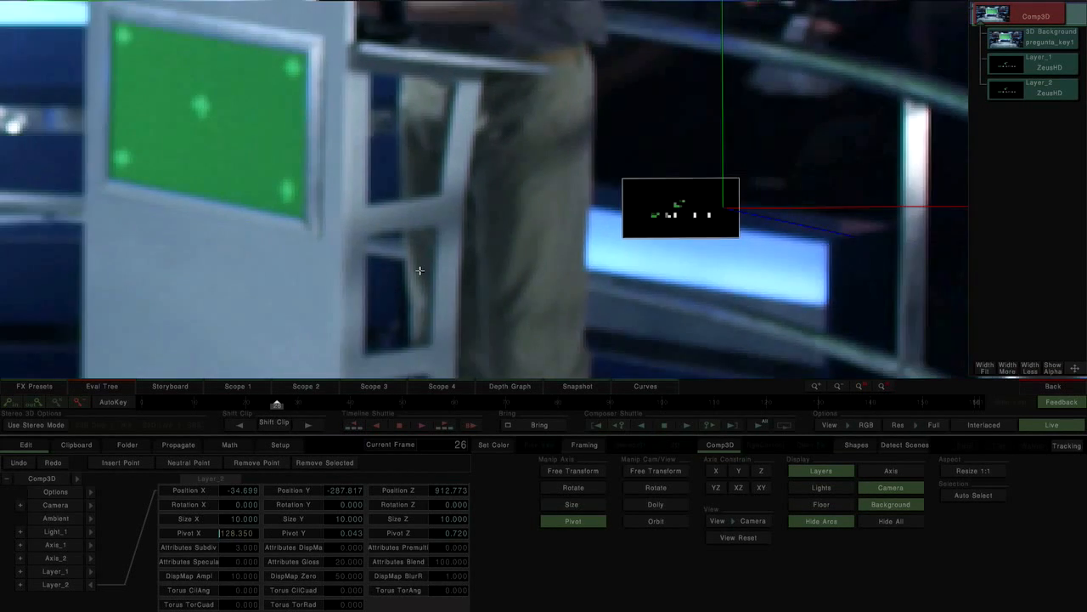
{"action": "left_click_drag", "start_coordinate": [231, 533], "coordinate": [264, 535]}
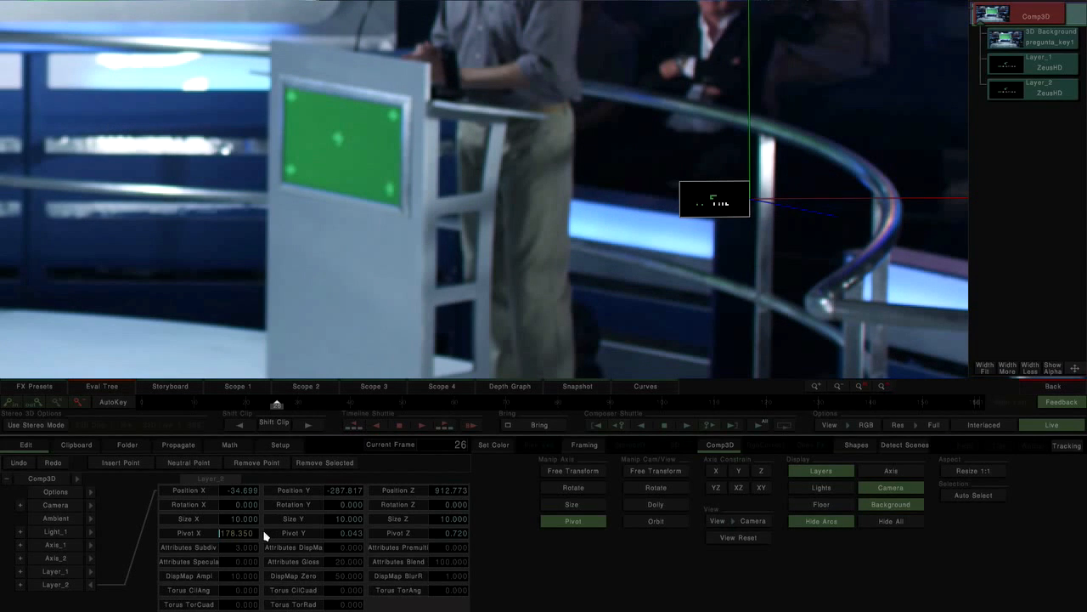
- Set Layer_2's Position X to -209.699, Rotation Y to -52 and Rotation Z to 3 to match the lectern screen's angle
{"action": "left_click_drag", "start_coordinate": [242, 494], "coordinate": [142, 486]}
{"action": "left_click_drag", "start_coordinate": [251, 493], "coordinate": [44, 483]}
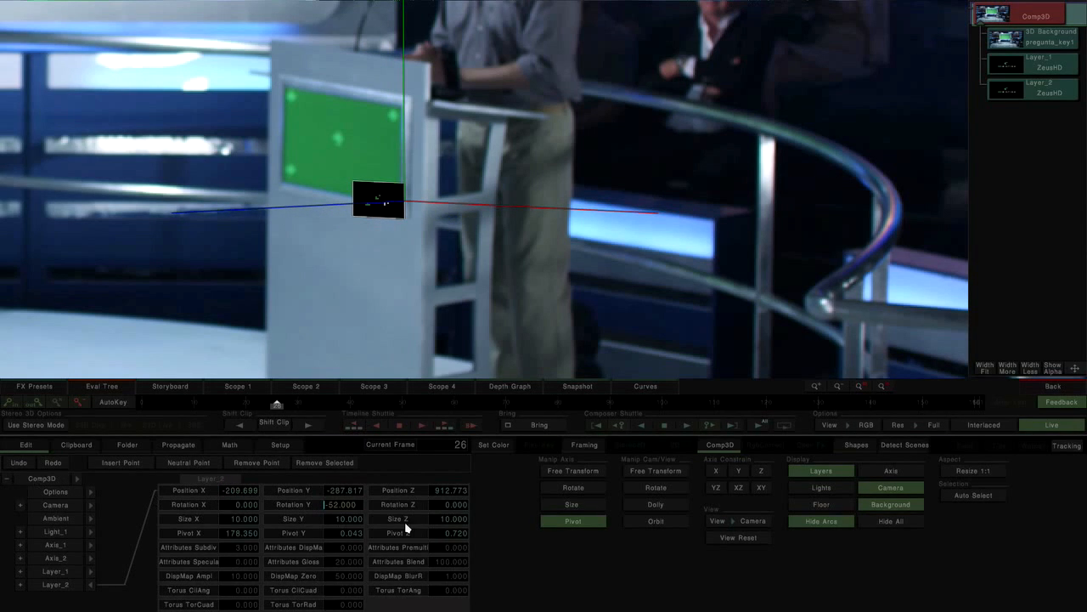
{"action": "mouse_move", "coordinate": [451, 510]}
{"action": "left_mouse_down"}
{"action": "mouse_move", "coordinate": [476, 517]}
{"action": "mouse_move", "coordinate": [463, 512]}
{"action": "left_mouse_up"}
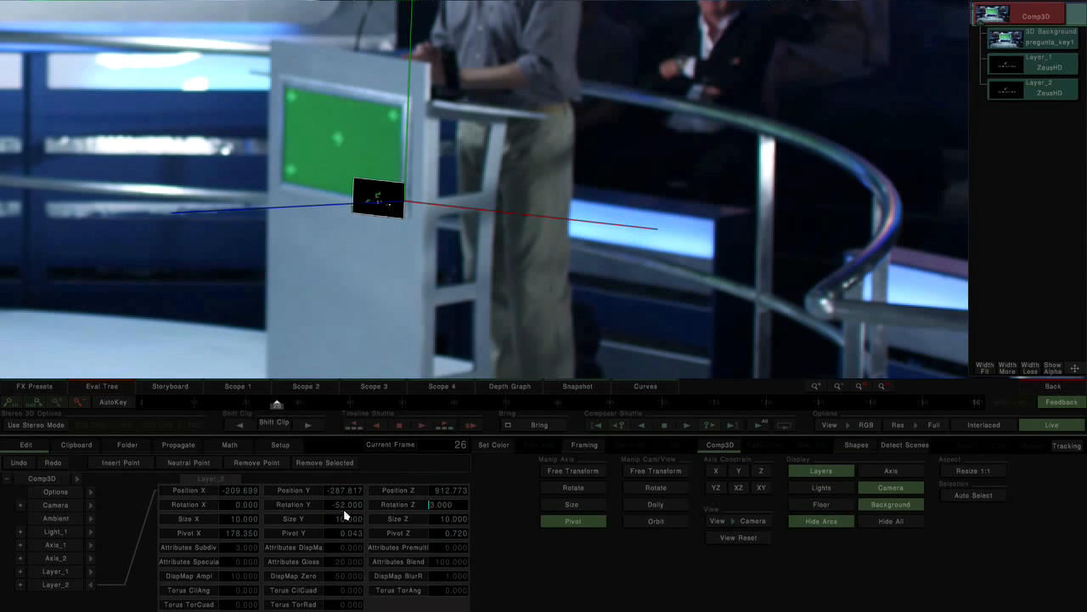
- Set Layer_2's Pivot Y to -99.957 and Position Y to -190.817, checking its alignment at frame 154
{"action": "left_click_drag", "start_coordinate": [342, 528], "coordinate": [281, 540]}
{"action": "left_click_drag", "start_coordinate": [324, 497], "coordinate": [260, 491]}
{"action": "left_click_drag", "start_coordinate": [152, 402], "coordinate": [942, 402]}
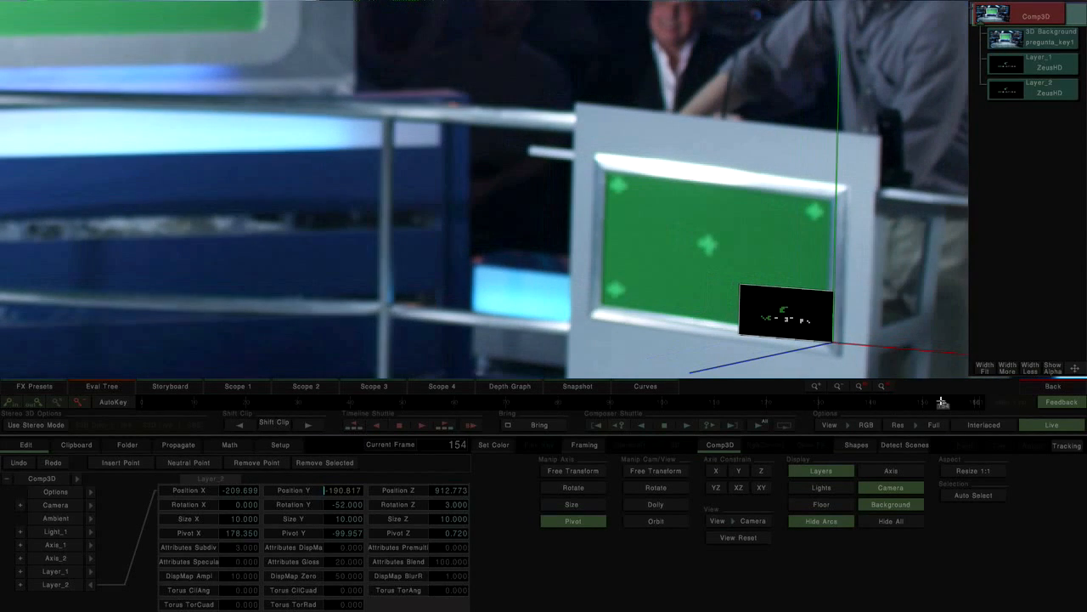
- Enlarge Layer_2 to a size of about 27.484 with Free Transform and rotate it to about 5.583 on Z using the rotation arcs
{"action": "left_click", "coordinate": [80, 581]}
{"action": "left_click", "coordinate": [599, 470]}
{"action": "left_click_drag", "start_coordinate": [785, 308], "coordinate": [677, 252]}
{"action": "left_click", "coordinate": [841, 525]}
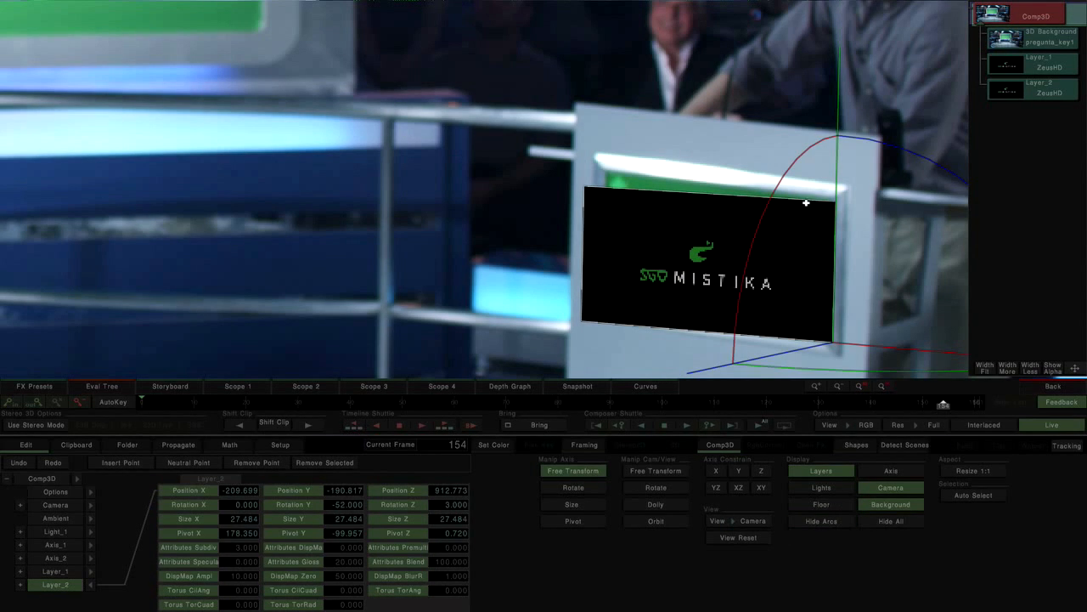
{"action": "left_click_drag", "start_coordinate": [892, 145], "coordinate": [901, 146]}
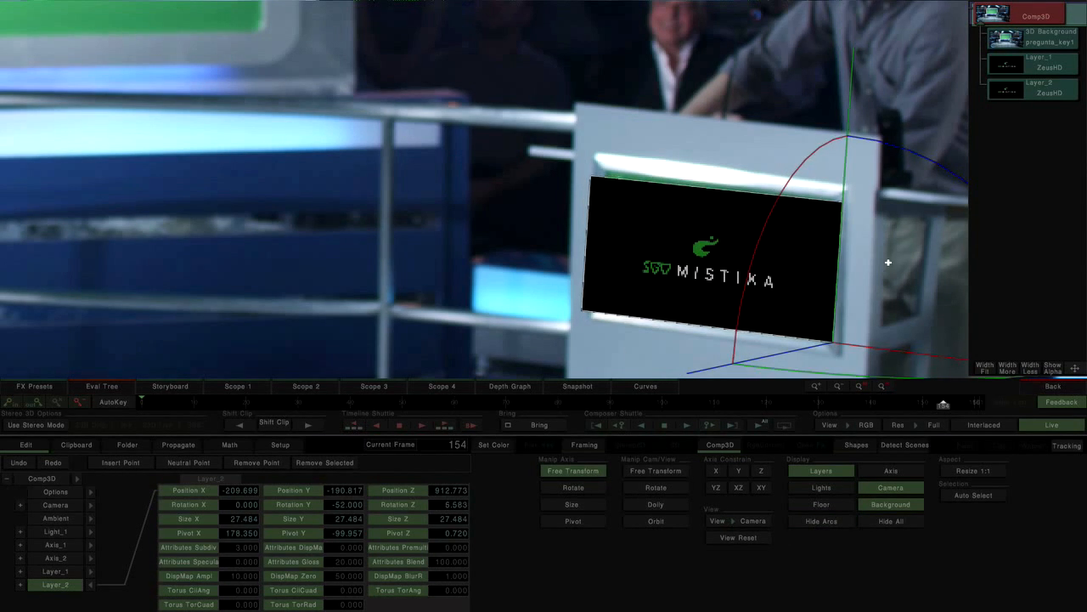
{"action": "middle_click_drag", "start_coordinate": [889, 264], "coordinate": [769, 193]}
- Set Samples to 3 and, at frame 0, adjust Layer_2's rotation to about X -8.153, Y -52.207, Z -0.854 and its size to 30.133
{"action": "left_click_drag", "start_coordinate": [943, 405], "coordinate": [2, 349]}
{"action": "left_click", "coordinate": [92, 493]}
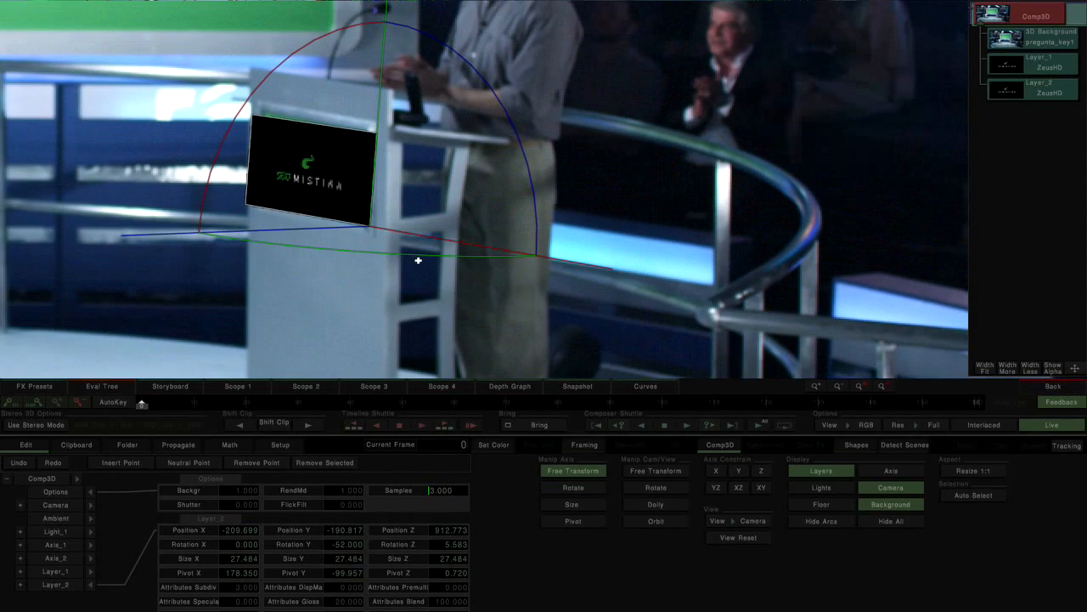
{"action": "left_click_drag", "start_coordinate": [299, 49], "coordinate": [281, 60]}
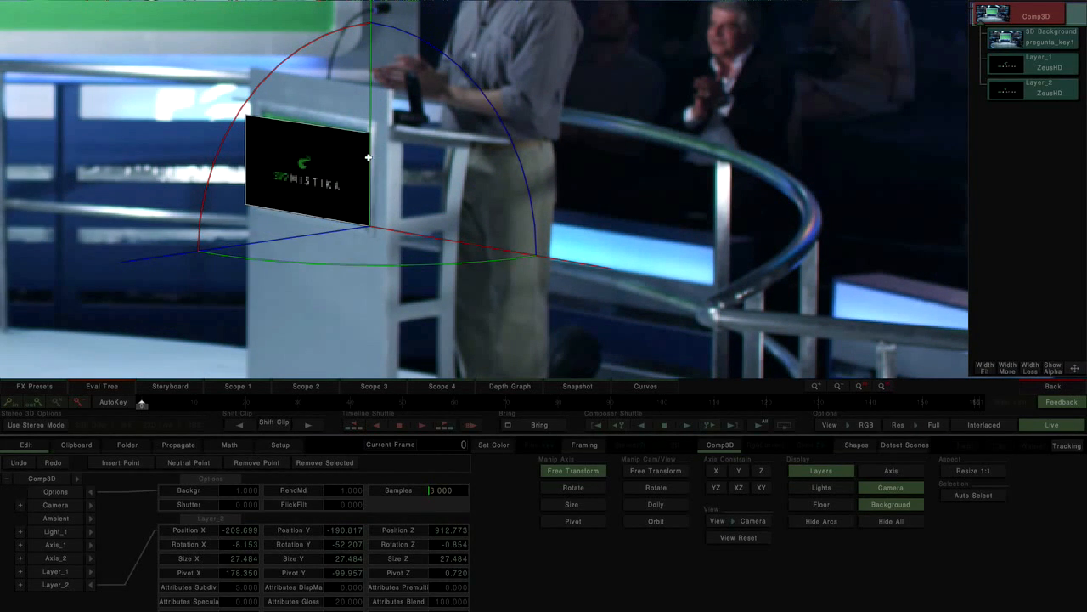
{"action": "left_click_drag", "start_coordinate": [364, 149], "coordinate": [366, 139]}
{"action": "mouse_move", "coordinate": [144, 404]}
{"action": "left_mouse_down"}
{"action": "mouse_move", "coordinate": [591, 409]}
{"action": "mouse_move", "coordinate": [942, 395]}
{"action": "mouse_move", "coordinate": [981, 410]}
{"action": "mouse_move", "coordinate": [141, 404]}
{"action": "left_mouse_up"}
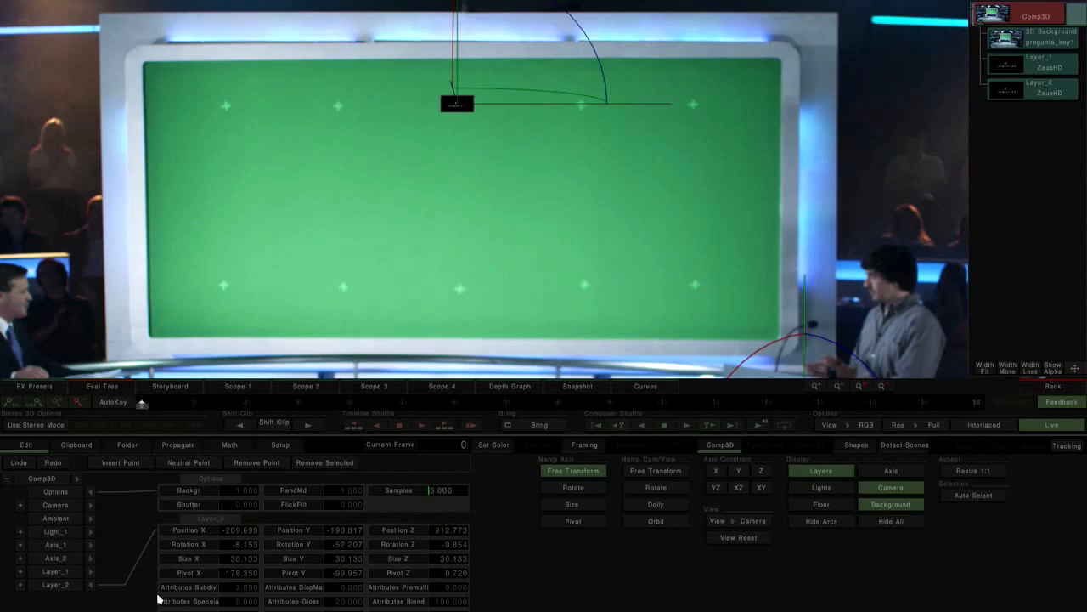
- Scale Layer_1 to about 200.549 and place it at X -313.711, Y -19.952 over the large rear screen, checking alignment through frame 161
{"action": "left_click", "coordinate": [82, 574]}
{"action": "left_click_drag", "start_coordinate": [467, 101], "coordinate": [655, 40]}
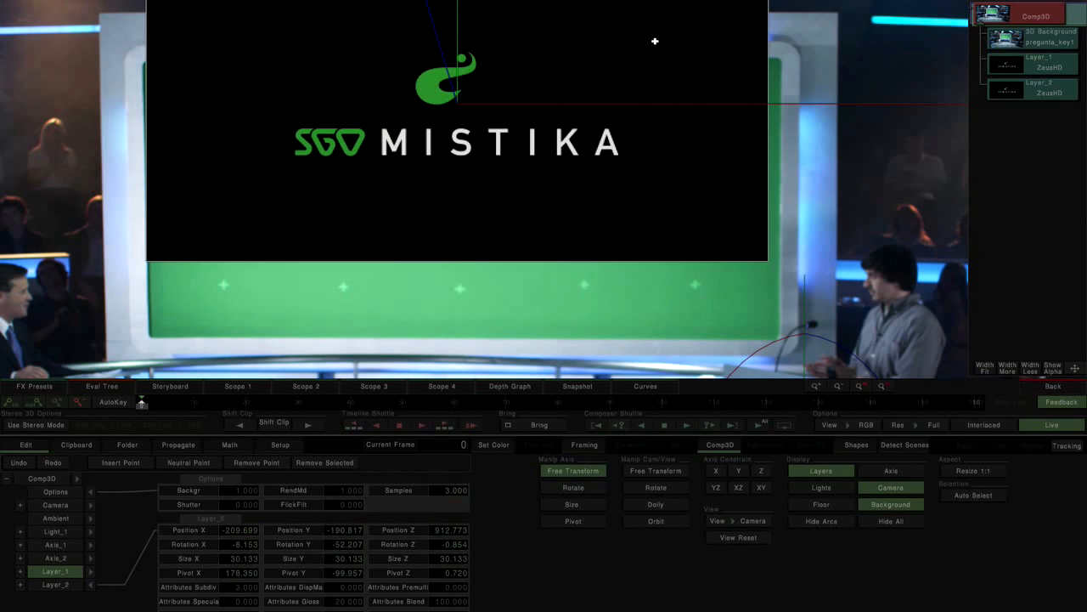
{"action": "left_click", "coordinate": [94, 573]}
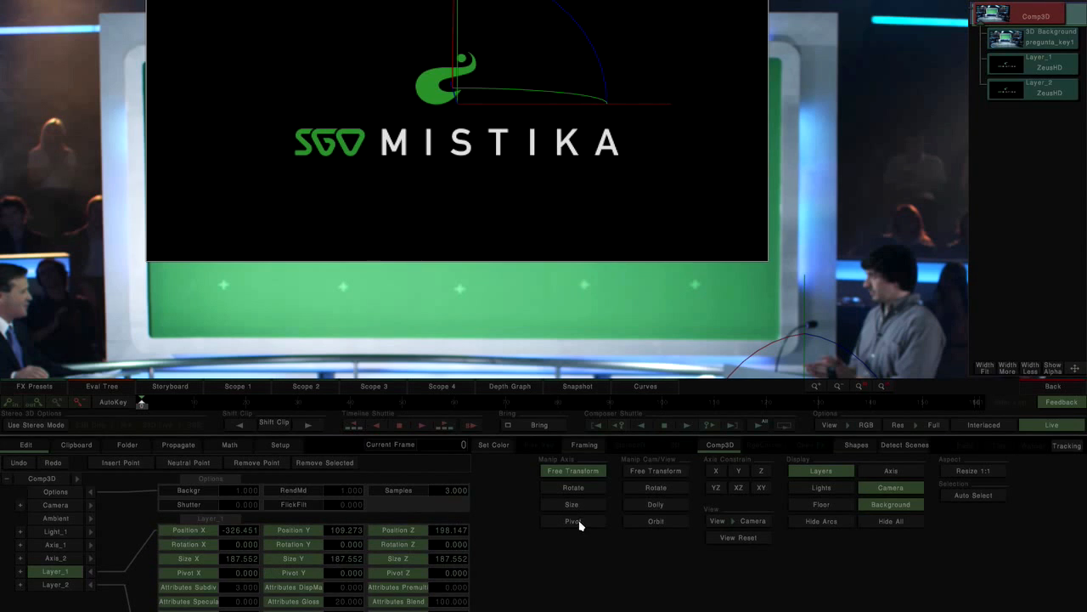
{"action": "left_click", "coordinate": [334, 531]}
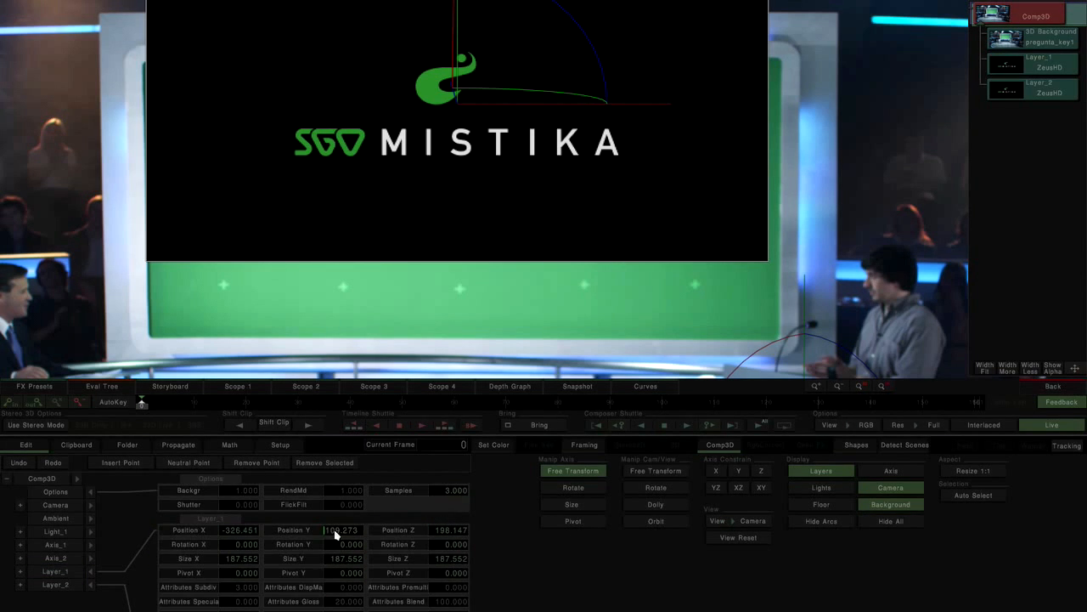
{"action": "middle_click_drag", "start_coordinate": [531, 119], "coordinate": [530, 204]}
{"action": "left_click_drag", "start_coordinate": [458, 19], "coordinate": [459, 128]}
{"action": "middle_click_drag", "start_coordinate": [566, 273], "coordinate": [552, 166]}
{"action": "left_click_drag", "start_coordinate": [648, 191], "coordinate": [659, 189]}
{"action": "right_click_drag", "start_coordinate": [662, 120], "coordinate": [664, 121]}
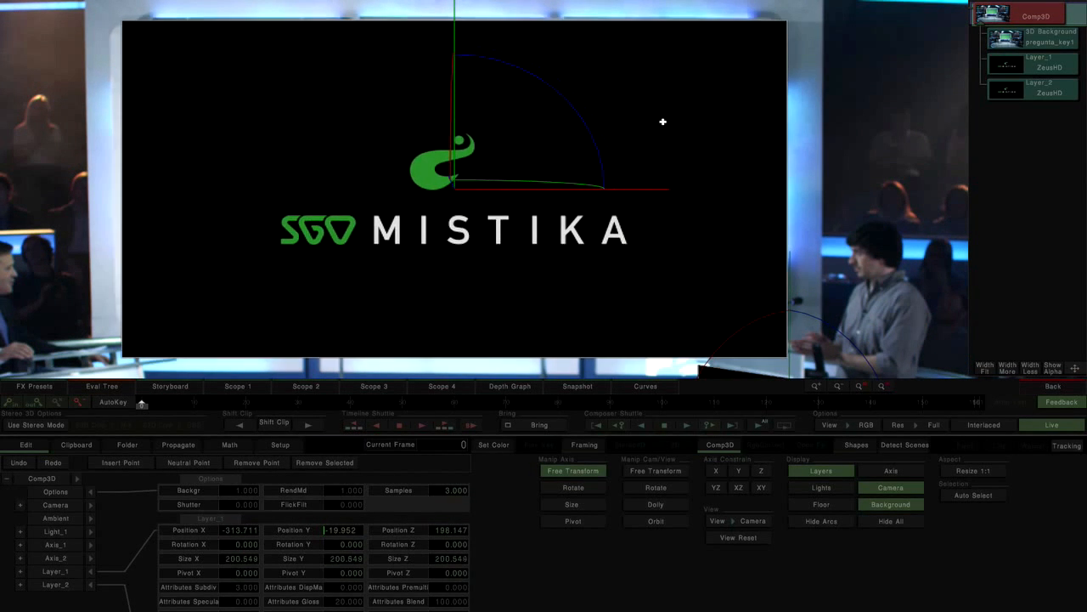
{"action": "scroll", "coordinate": [536, 251], "scroll_direction": "down", "scroll_amount": 5}
{"action": "scroll", "coordinate": [536, 251], "scroll_direction": "up", "scroll_amount": 1}
{"action": "left_click_drag", "start_coordinate": [146, 402], "coordinate": [1080, 408]}
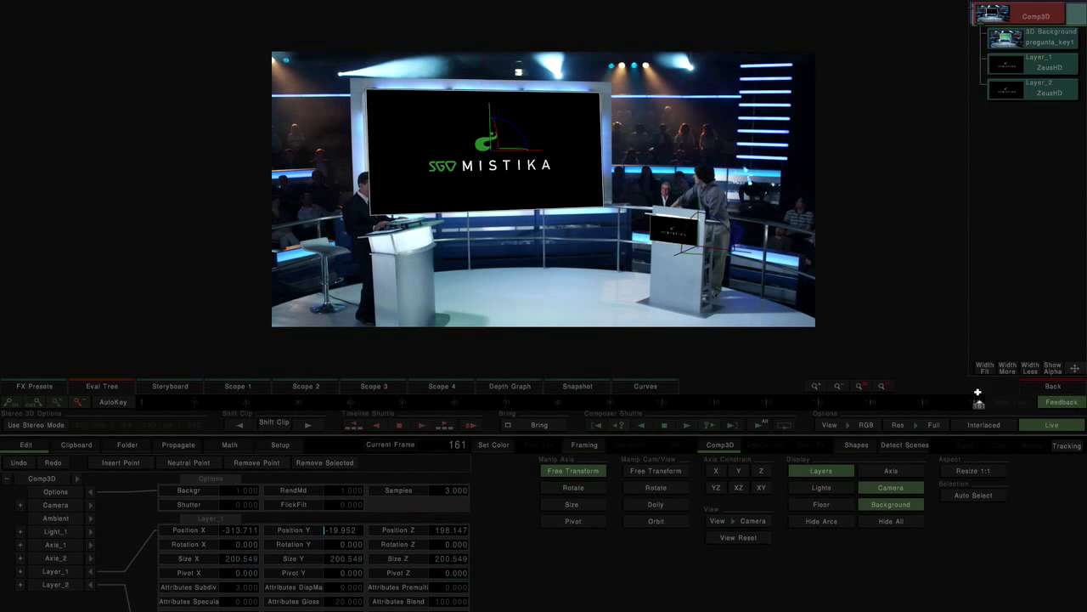
- In the timeline, copy pregunta_key1 below the Comp3D stack, add a Solid beneath the copy and place a GreenScreen effect over both
{"action": "left_click", "coordinate": [1039, 389]}
{"action": "mouse_move", "coordinate": [659, 116]}
{"action": "left_mouse_down", "text": "ctrl"}
{"action": "mouse_move", "coordinate": [668, 280]}
{"action": "mouse_move", "coordinate": [714, 338]}
{"action": "left_mouse_up", "text": "ctrl"}
{"action": "key", "text": "s"}
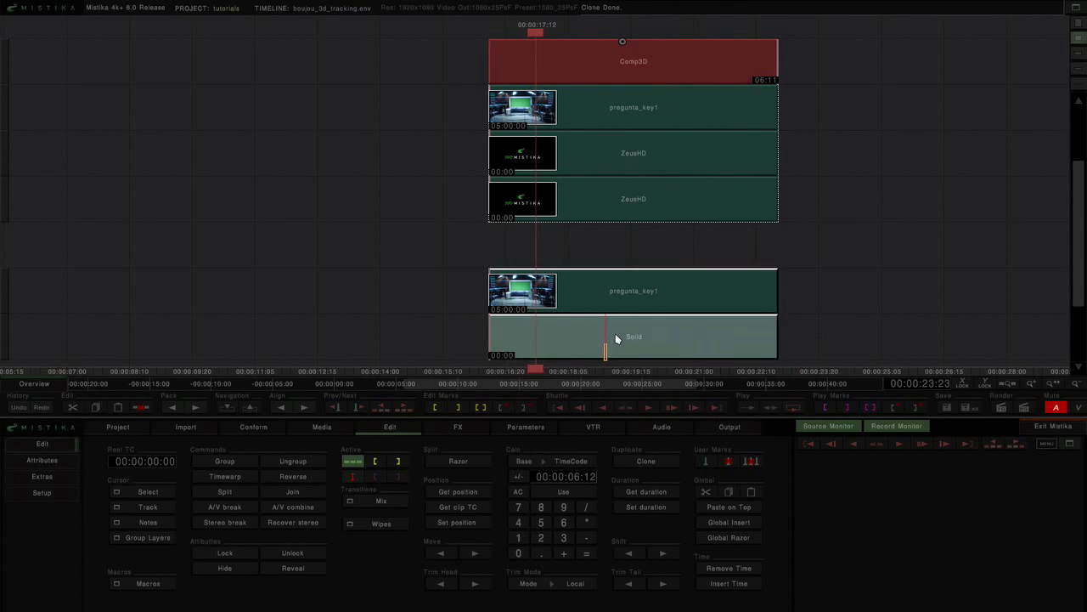
{"action": "key", "text": "g"}
- Place a new Comp3D effect over the whole stack of clips and effects, and open it for editing
{"action": "left_click_drag", "start_coordinate": [846, 48], "coordinate": [667, 338]}
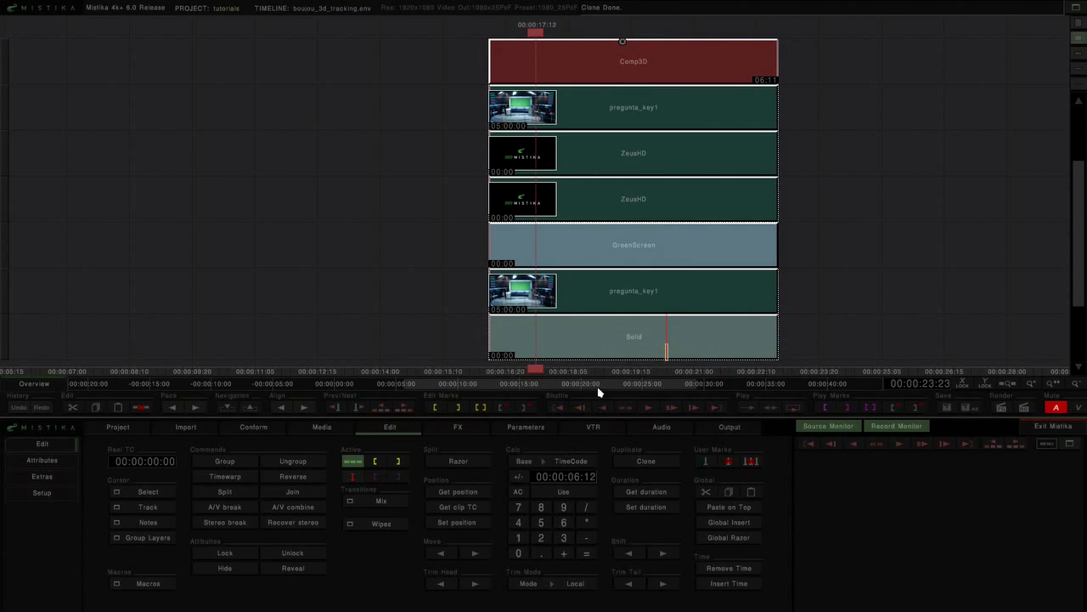
{"action": "key", "text": "c"}
{"action": "double_click", "coordinate": [665, 37]}
- Set the Solid's key colour to RGB 72, 170, 107 by sampling the large green screen in the image
{"action": "left_click", "coordinate": [1054, 174]}
{"action": "left_click", "coordinate": [1051, 189]}
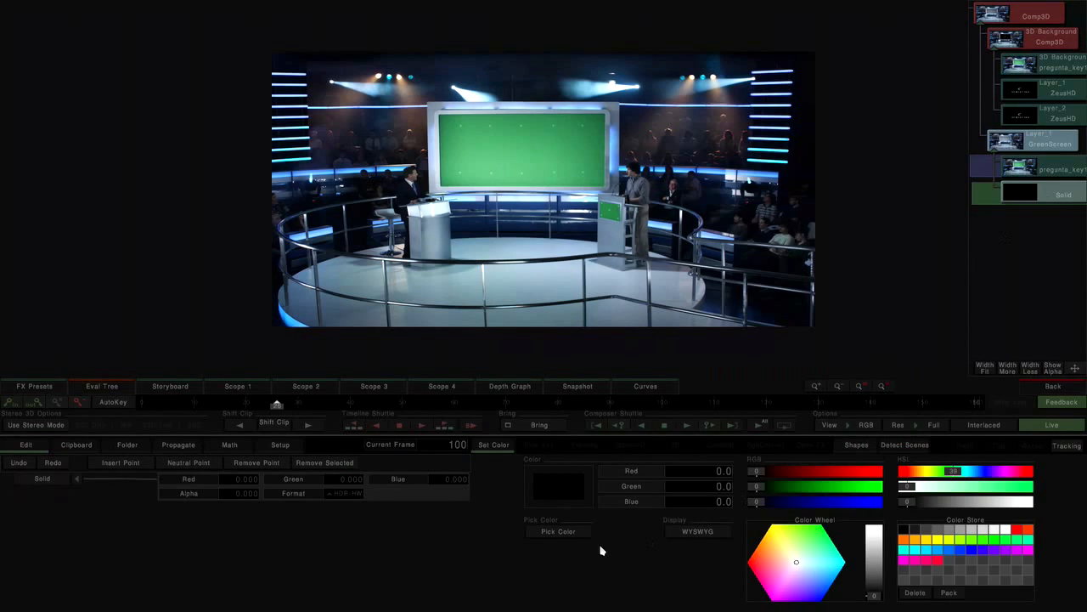
{"action": "left_click", "coordinate": [573, 171]}
- In Alpha view, sample the green screens as transparent in the GreenScreen key, reaching Toler 9.412 and Soft 47.843, and restore the RGB view
{"action": "left_click", "coordinate": [867, 424]}
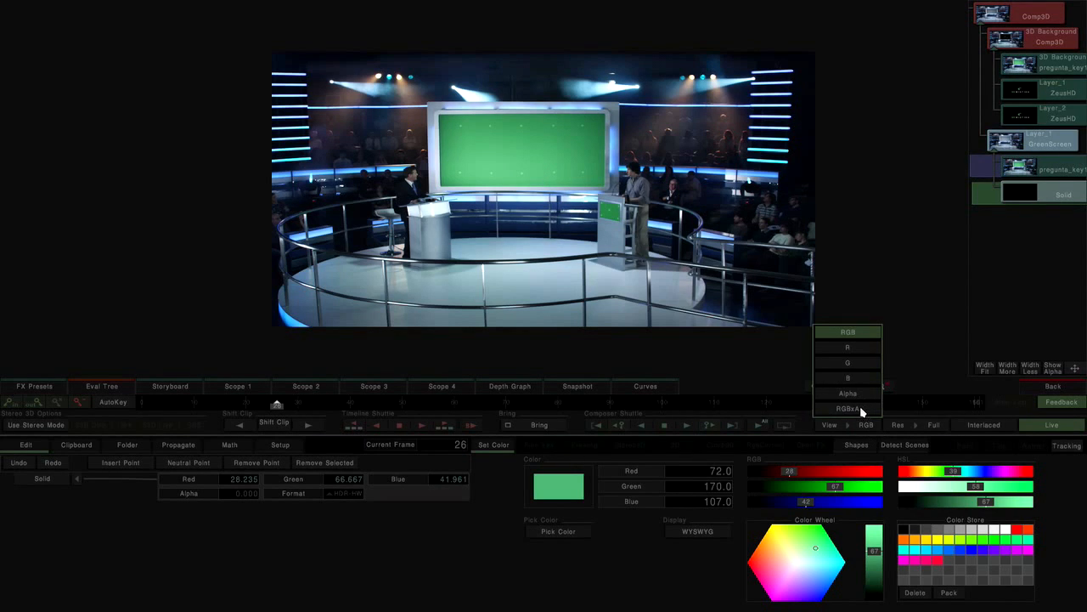
{"action": "left_click", "coordinate": [865, 396]}
{"action": "left_click", "coordinate": [1038, 143]}
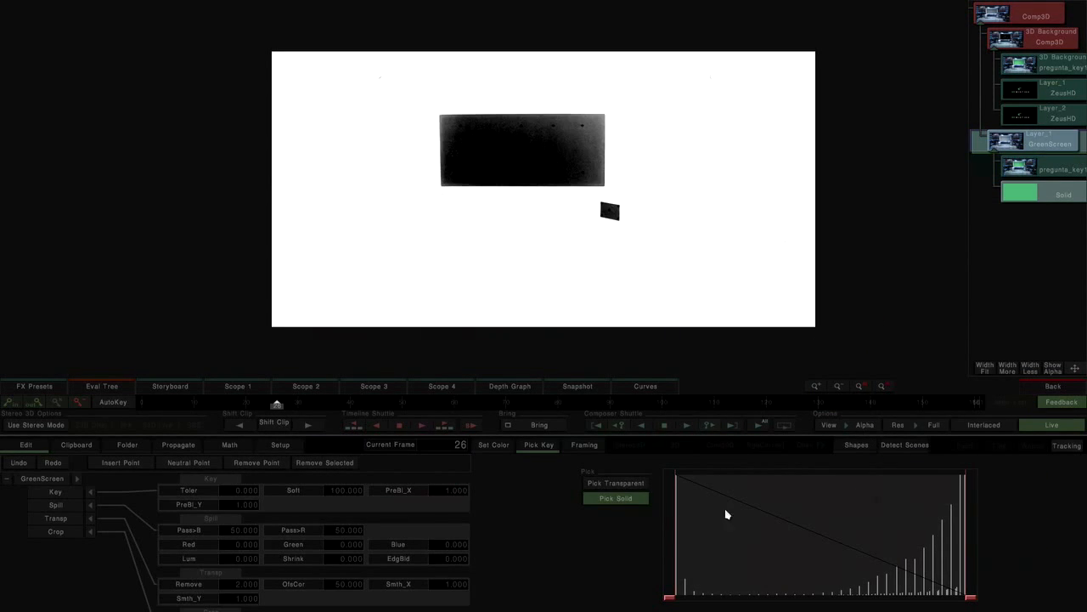
{"action": "left_click", "coordinate": [616, 482]}
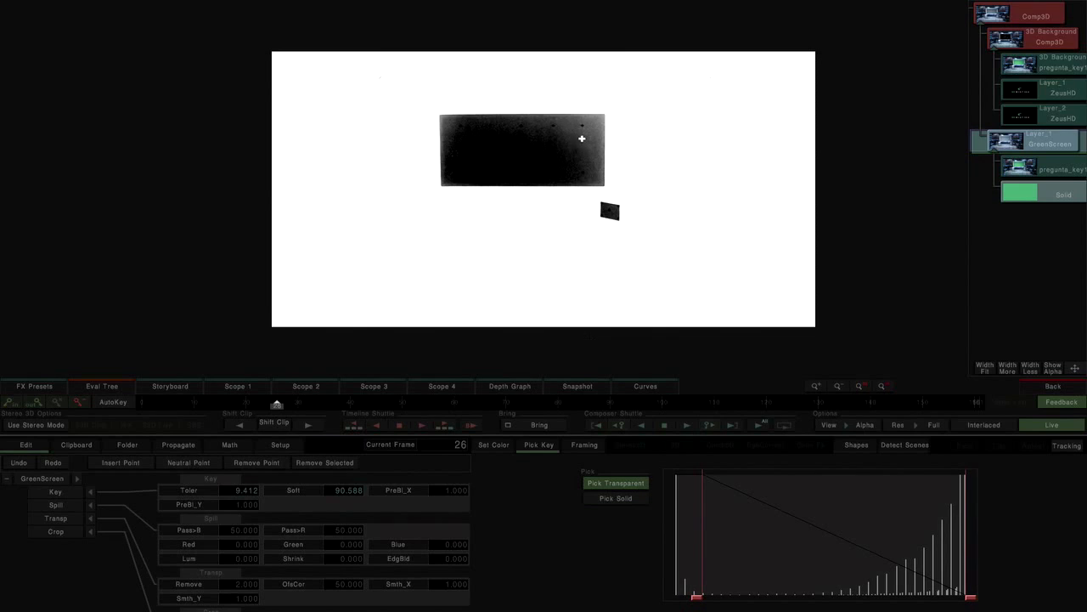
{"action": "left_click_drag", "start_coordinate": [583, 139], "coordinate": [639, 210]}
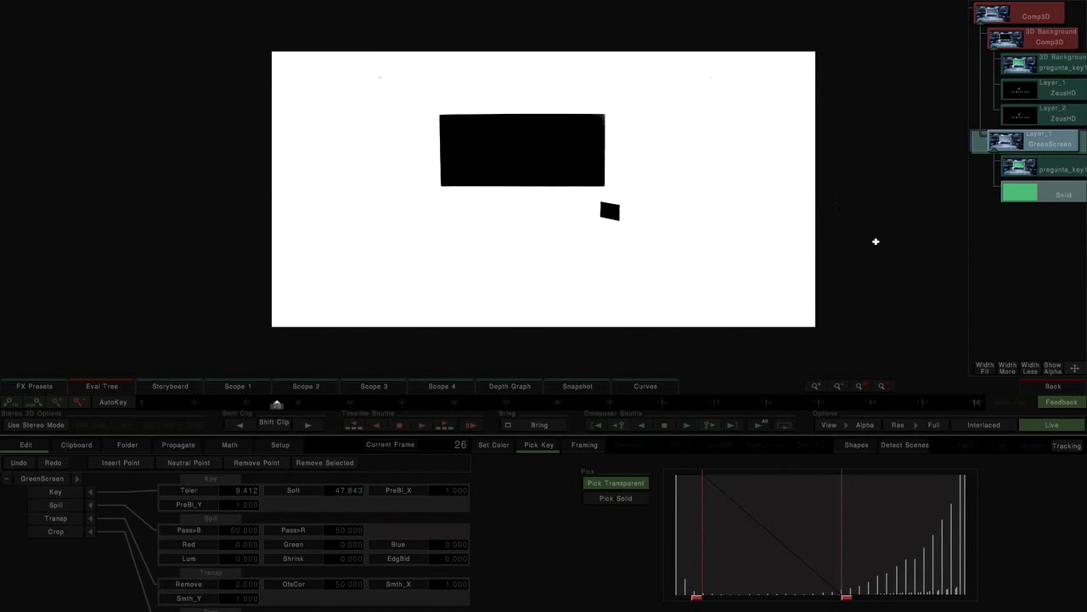
{"action": "left_click", "coordinate": [865, 424]}
- At frame 161, enlarge the background Comp3D's Layer_1 to a size of about 274.945 and set its Position Y to about -1.376
{"action": "left_click", "coordinate": [1026, 24]}
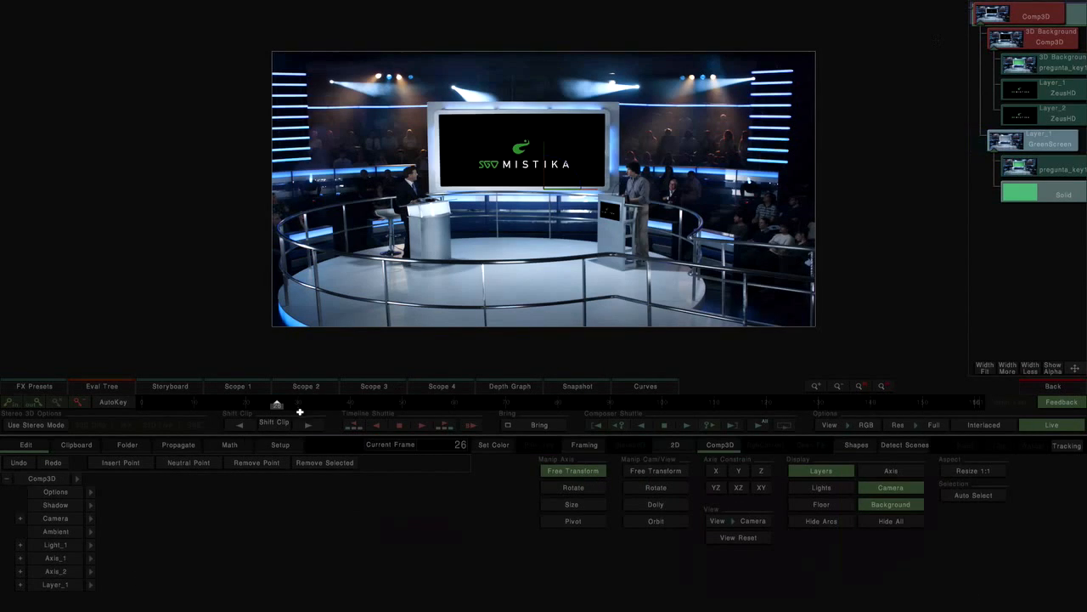
{"action": "left_click_drag", "start_coordinate": [203, 401], "coordinate": [1084, 394]}
{"action": "scroll", "coordinate": [550, 258], "scroll_direction": "up", "scroll_amount": 1}
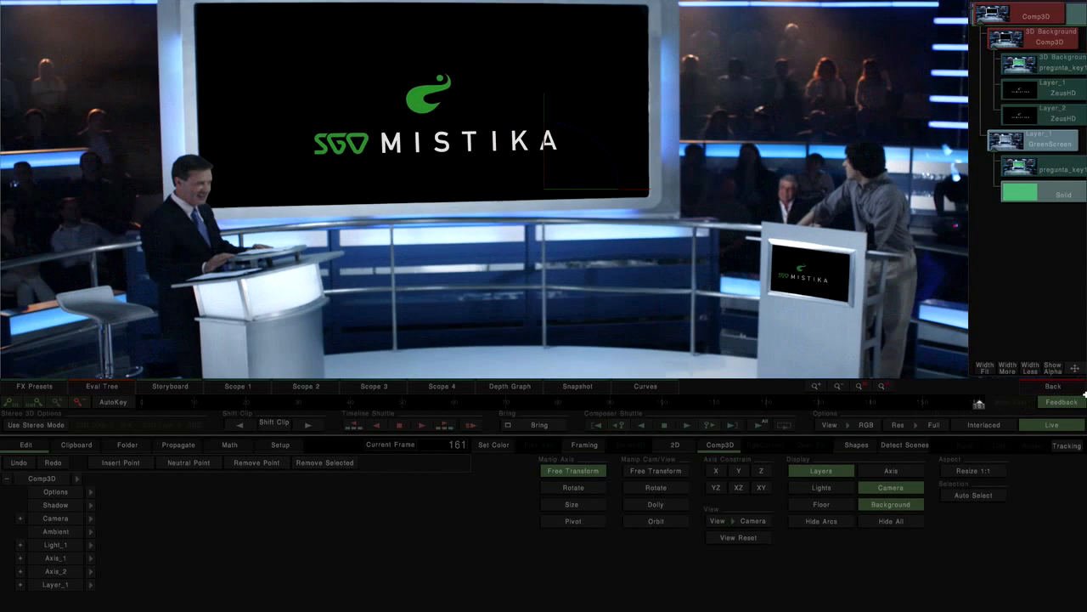
{"action": "left_click", "coordinate": [1056, 40]}
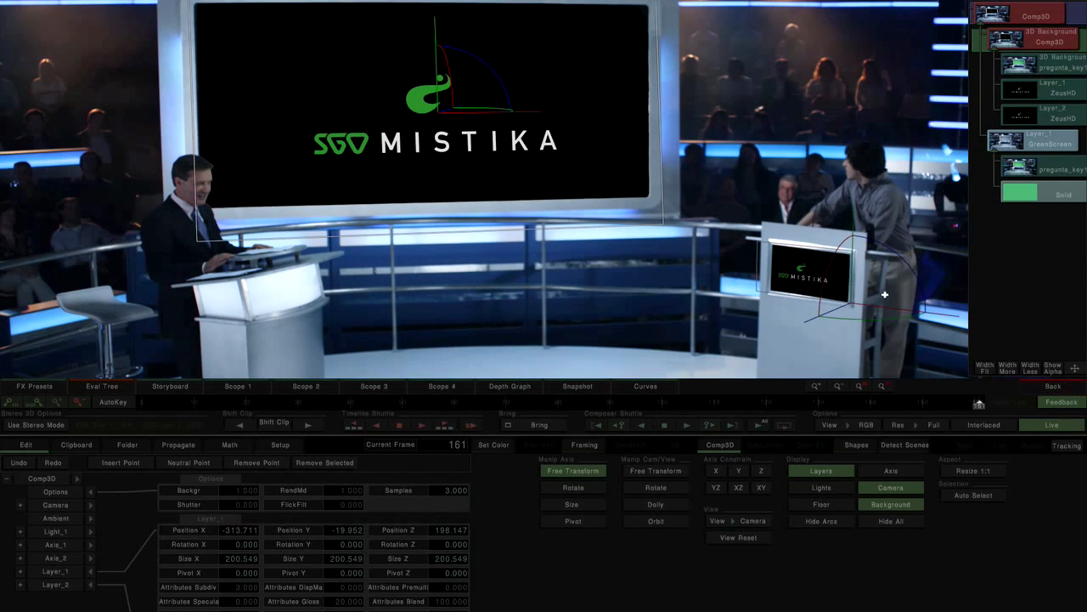
{"action": "left_click", "coordinate": [56, 571]}
{"action": "left_click_drag", "start_coordinate": [599, 77], "coordinate": [641, 89]}
{"action": "left_click_drag", "start_coordinate": [442, 60], "coordinate": [441, 51]}
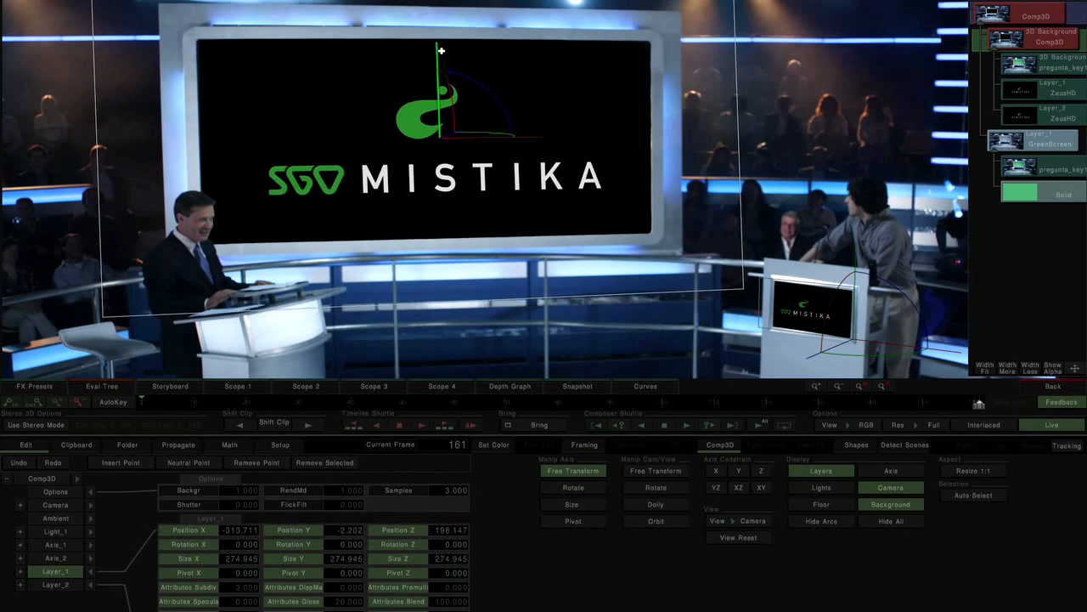
- Enlarge Layer_2 slightly and shift it along its X axis so it covers the lectern screen with its logo centred
{"action": "left_click", "coordinate": [51, 585]}
{"action": "left_click_drag", "start_coordinate": [785, 283], "coordinate": [835, 275]}
{"action": "left_click_drag", "start_coordinate": [954, 353], "coordinate": [966, 355]}
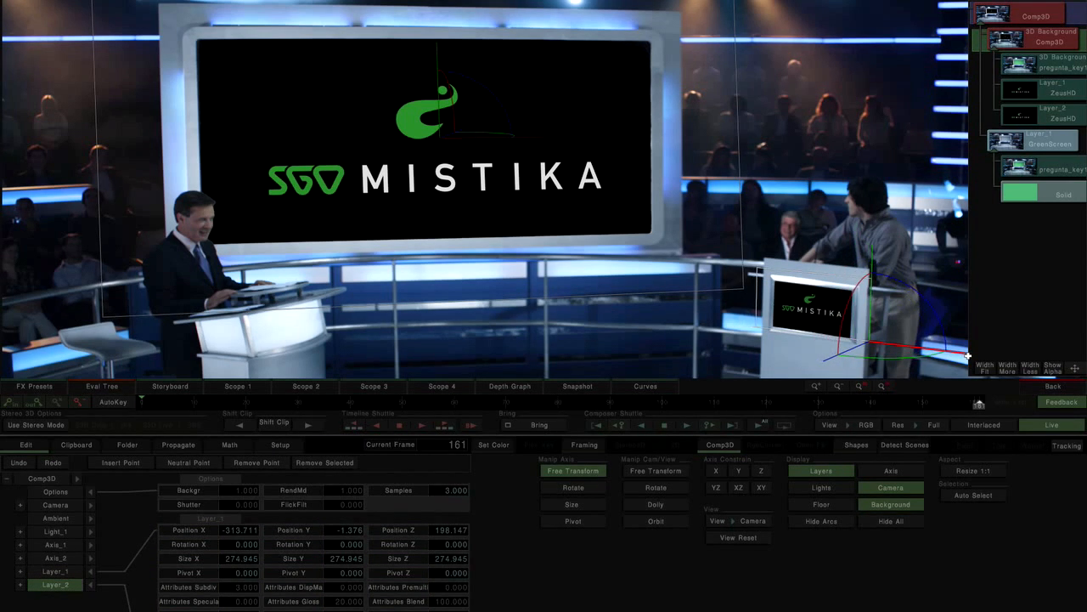
- Hide all display guides and examine the fitted screens in the full frame from frame 0 to frame 161
{"action": "left_click_drag", "start_coordinate": [969, 403], "coordinate": [3, 422]}
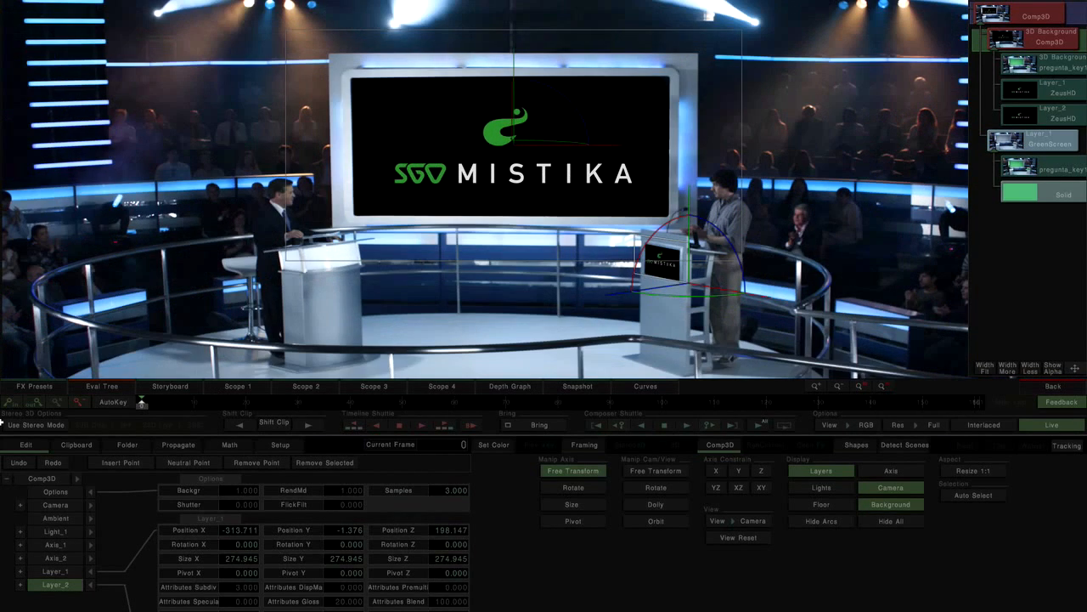
{"action": "key", "text": "Home"}
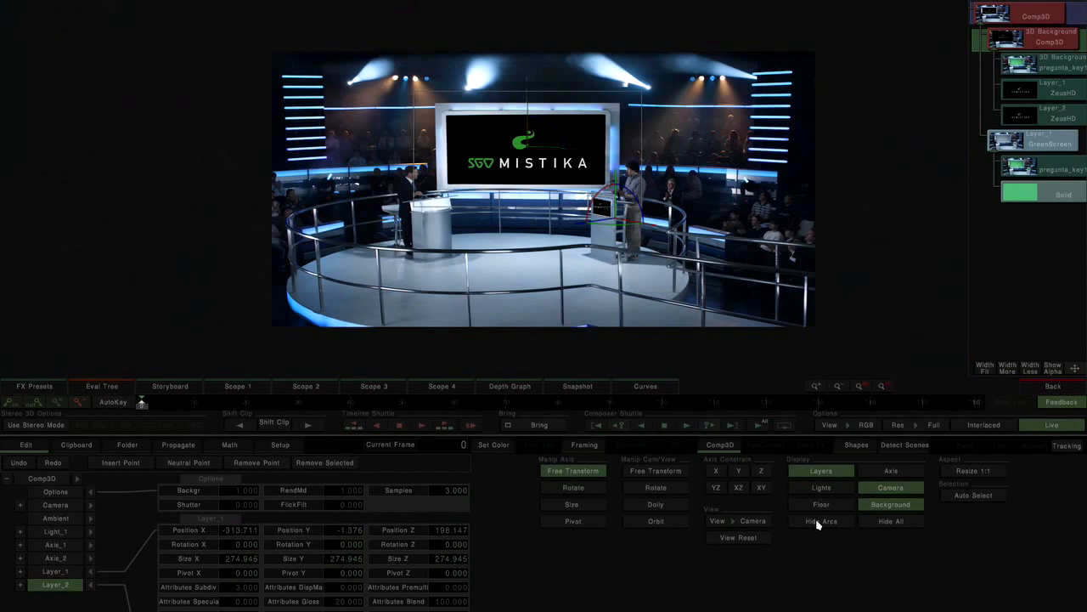
{"action": "left_click", "coordinate": [888, 523]}
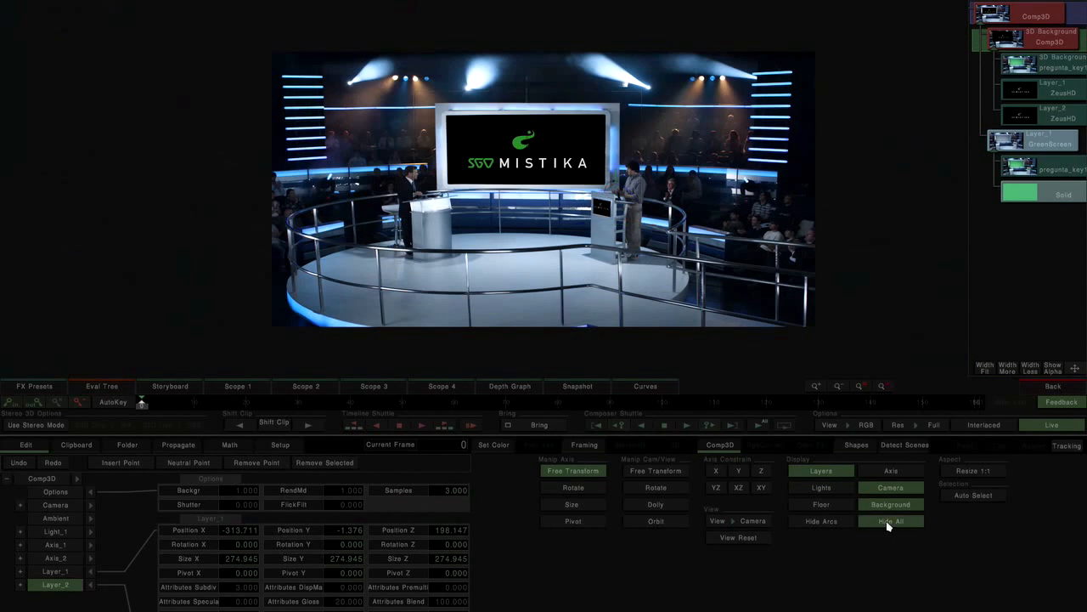
{"action": "left_click_drag", "start_coordinate": [162, 402], "coordinate": [979, 402]}
- In the timeline, copy the ZeusHD clip below the composite, place another Comp3D effect over the whole stack, and open it
{"action": "left_click", "coordinate": [1071, 387]}
{"action": "left_click_drag", "start_coordinate": [854, 177], "coordinate": [421, 137]}
{"action": "left_click", "coordinate": [1077, 57]}
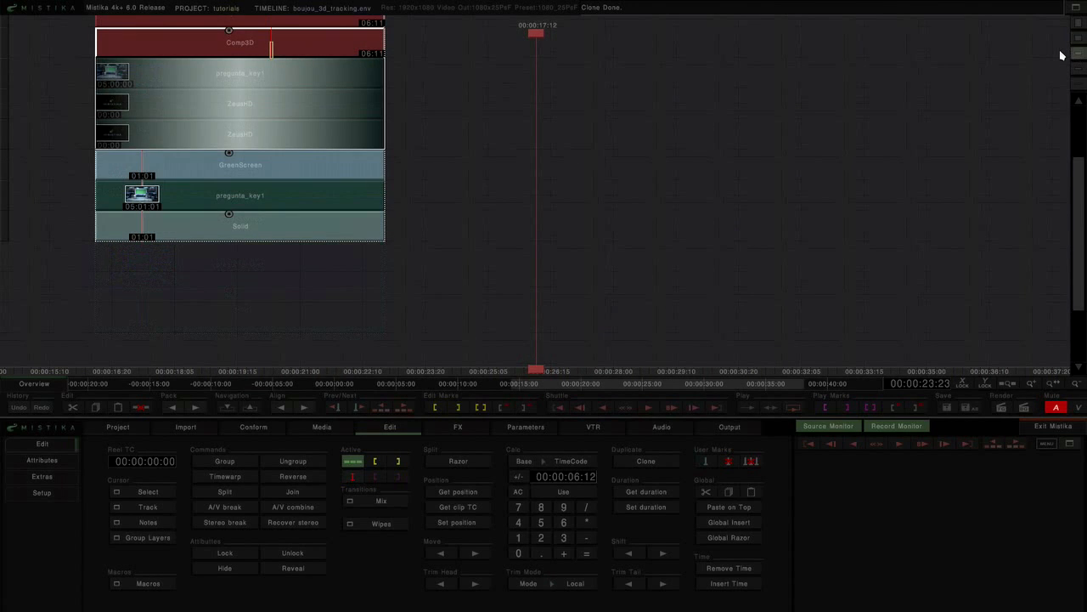
{"action": "left_click_drag", "start_coordinate": [626, 151], "coordinate": [711, 184]}
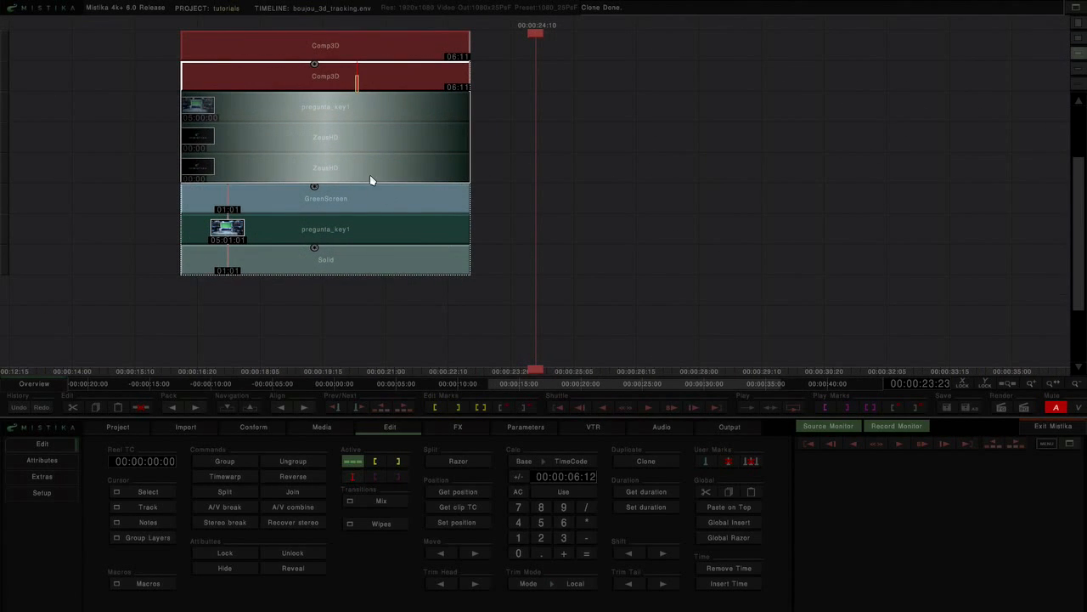
{"action": "left_click_drag", "start_coordinate": [424, 174], "coordinate": [407, 336], "text": "ctrl"}
{"action": "left_click_drag", "start_coordinate": [380, 24], "coordinate": [384, 38]}
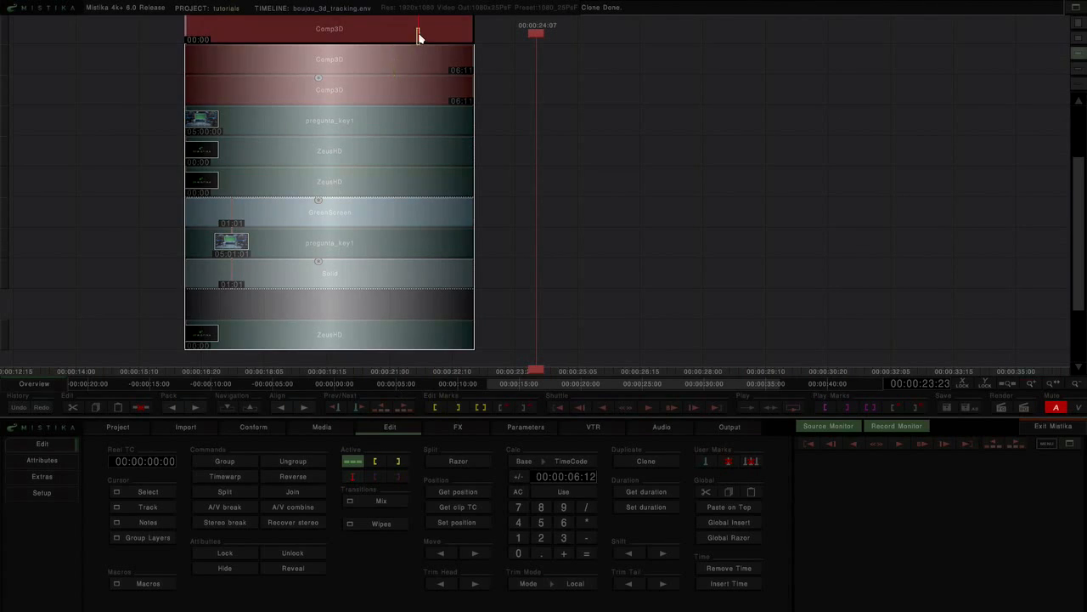
{"action": "double_click", "coordinate": [418, 38]}
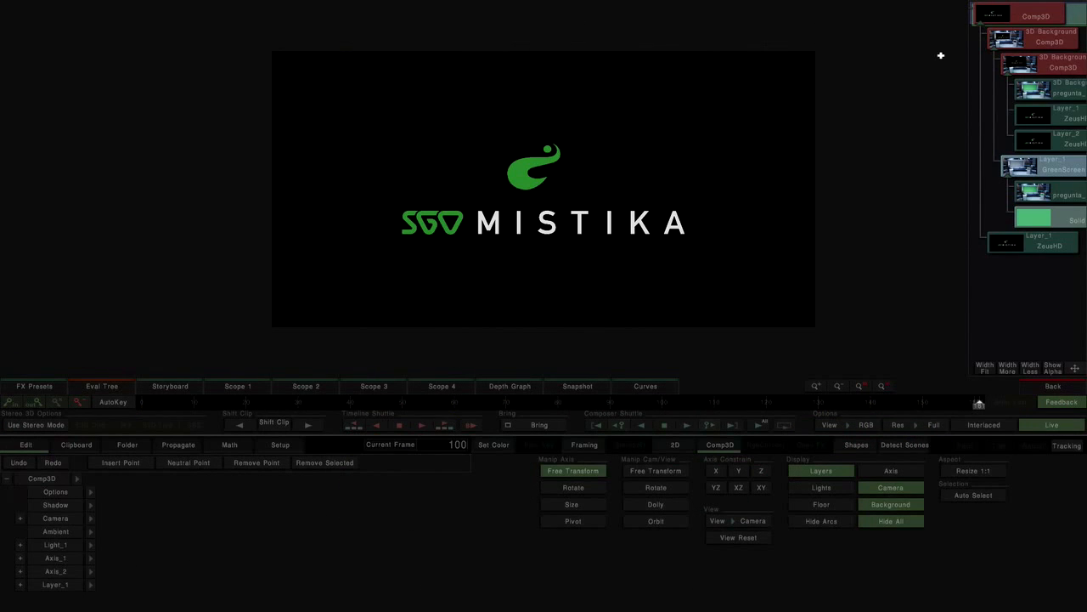
- Copy the tracked camera's parameters from the innermost Comp3D and paste them onto the Camera of the new outer Comp3D
{"action": "middle_click_drag", "start_coordinate": [727, 261], "coordinate": [626, 204]}
{"action": "left_click_drag", "start_coordinate": [147, 401], "coordinate": [94, 409]}
{"action": "left_click", "coordinate": [1060, 69]}
{"action": "left_click", "coordinate": [70, 501]}
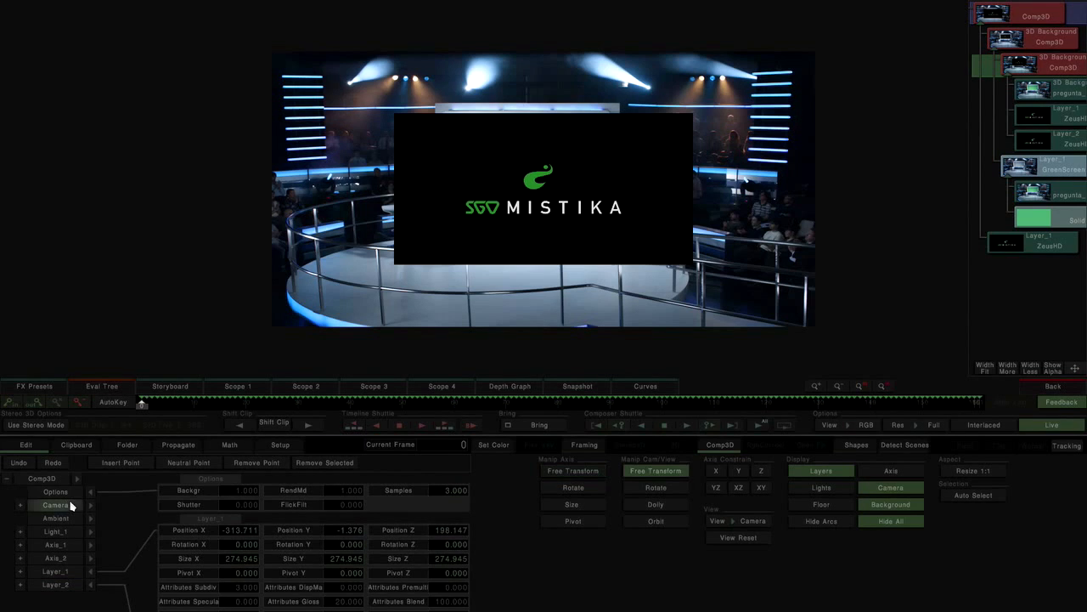
{"action": "left_click", "coordinate": [93, 504]}
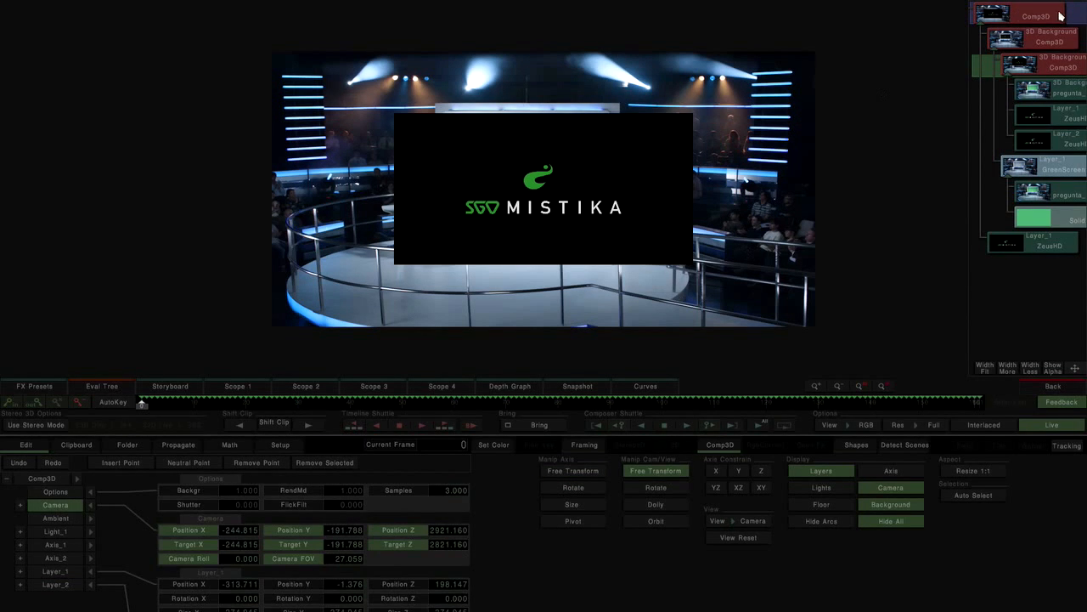
{"action": "left_click", "coordinate": [1056, 16]}
{"action": "left_click", "coordinate": [65, 520]}
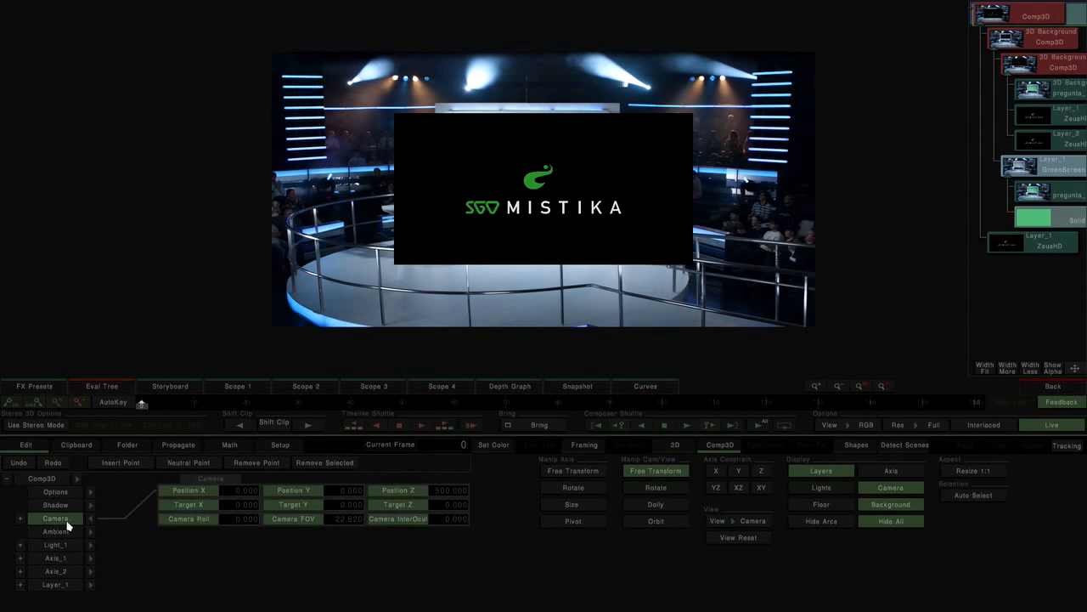
- Set the new Comp3D's Layer_1 to Position Z 1890 and Position X -37, and enlarge it to a size of about 124.650
{"action": "left_click", "coordinate": [67, 586]}
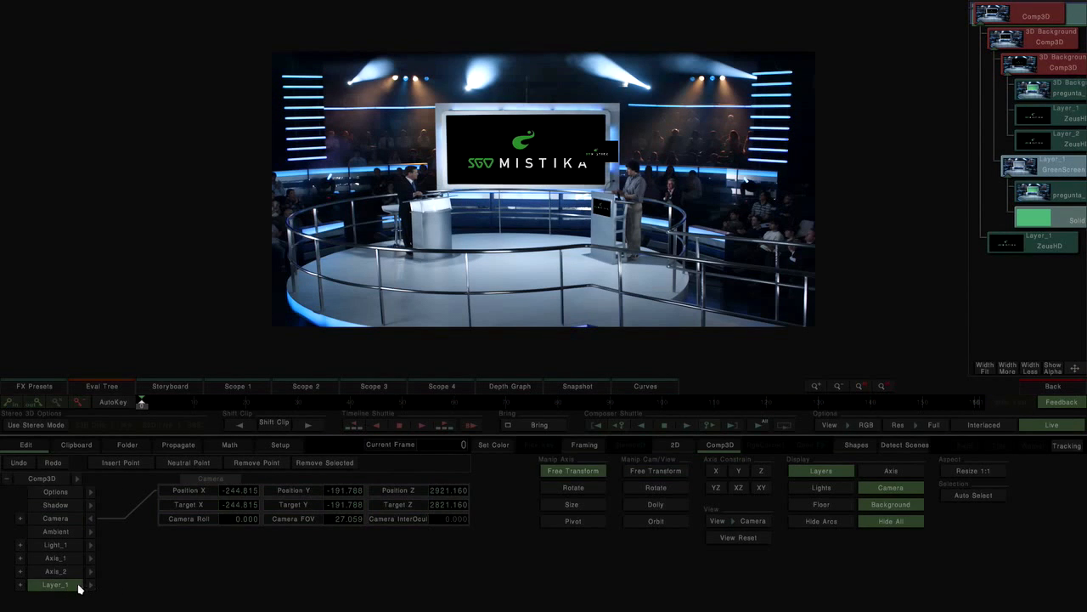
{"action": "left_click", "coordinate": [90, 584]}
{"action": "left_click_drag", "start_coordinate": [456, 546], "coordinate": [1086, 525]}
{"action": "left_click_drag", "start_coordinate": [149, 404], "coordinate": [1, 329]}
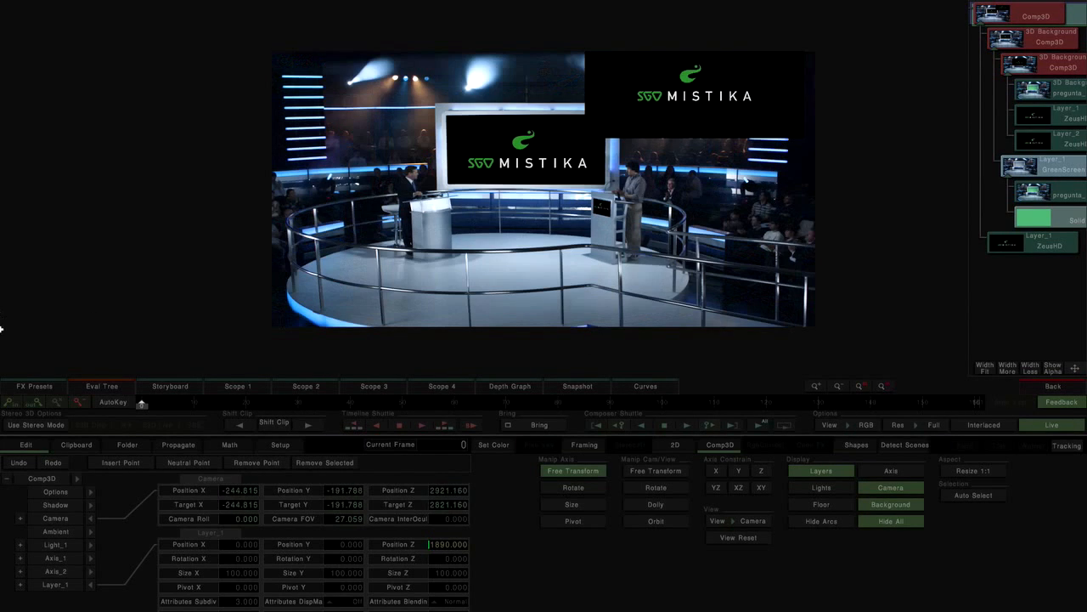
{"action": "left_click_drag", "start_coordinate": [241, 550], "coordinate": [85, 607]}
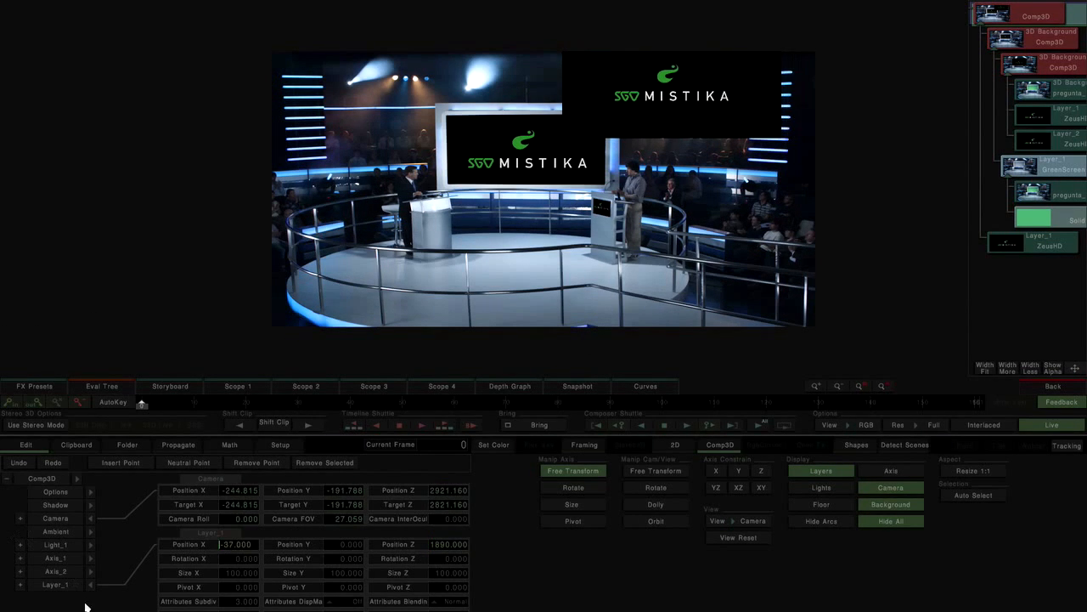
{"action": "left_click", "coordinate": [62, 585]}
{"action": "right_click_drag", "start_coordinate": [750, 92], "coordinate": [760, 86]}
- Move Layer_1 over the studio floor at Position X -317, Y -400 and Z 1390, checking its placement at frame 0
{"action": "left_click_drag", "start_coordinate": [156, 409], "coordinate": [1, 470]}
{"action": "left_click_drag", "start_coordinate": [418, 551], "coordinate": [2, 520]}
{"action": "left_click_drag", "start_coordinate": [323, 546], "coordinate": [79, 539]}
{"action": "left_click_drag", "start_coordinate": [253, 546], "coordinate": [62, 534]}
{"action": "left_click_drag", "start_coordinate": [144, 403], "coordinate": [2, 394]}
{"action": "left_click_drag", "start_coordinate": [440, 546], "coordinate": [589, 547]}
{"action": "left_click_drag", "start_coordinate": [154, 405], "coordinate": [17, 444]}
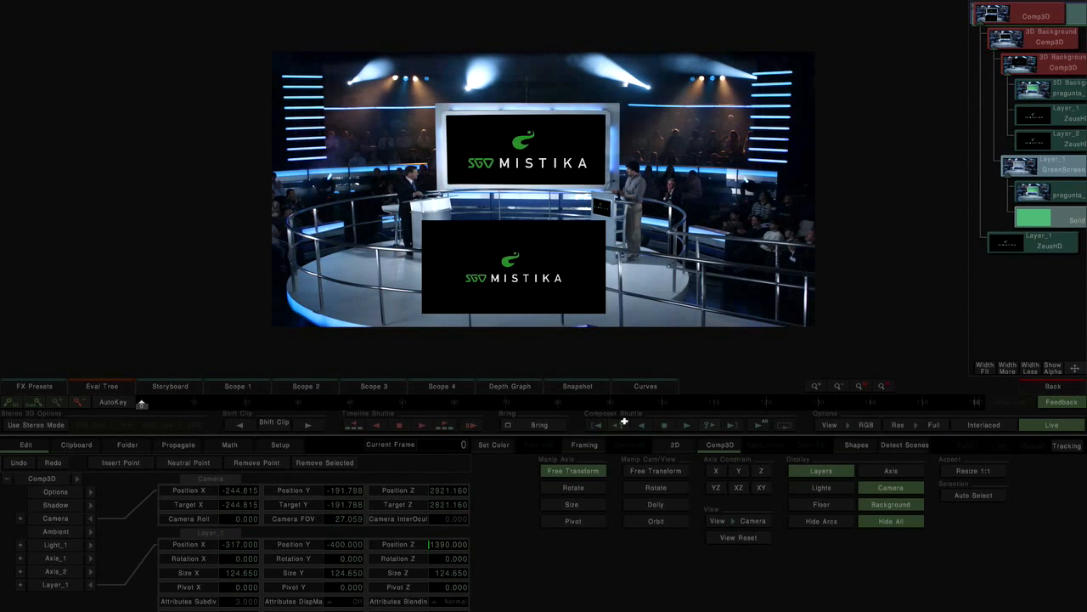